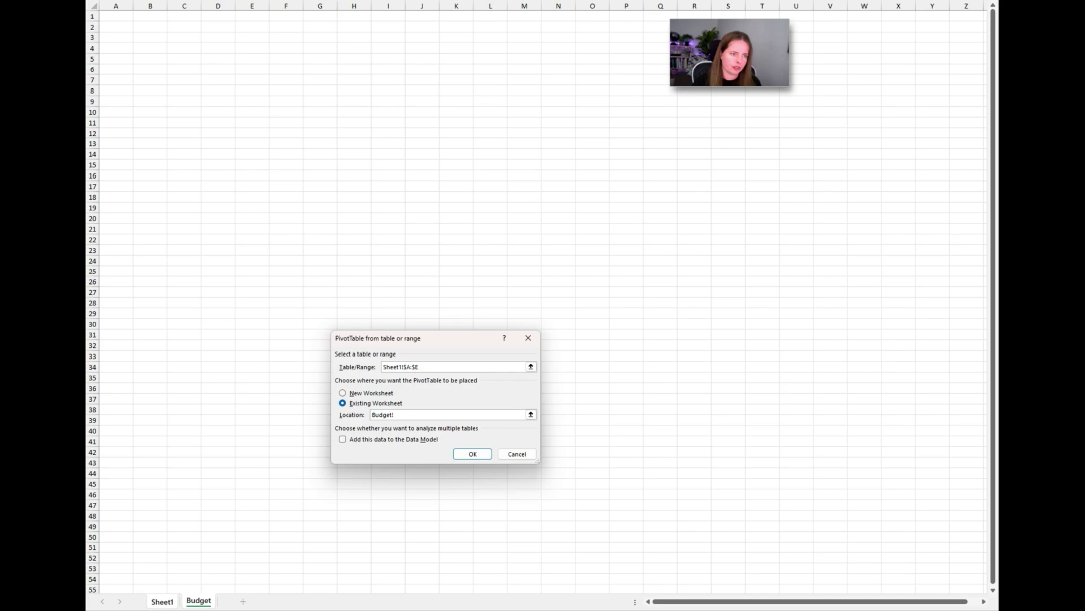
- Place the PivotTable at cell B5 of the Budget sheet, with Description as rows and Expenditure and Income as summed values
left_click(150, 59)
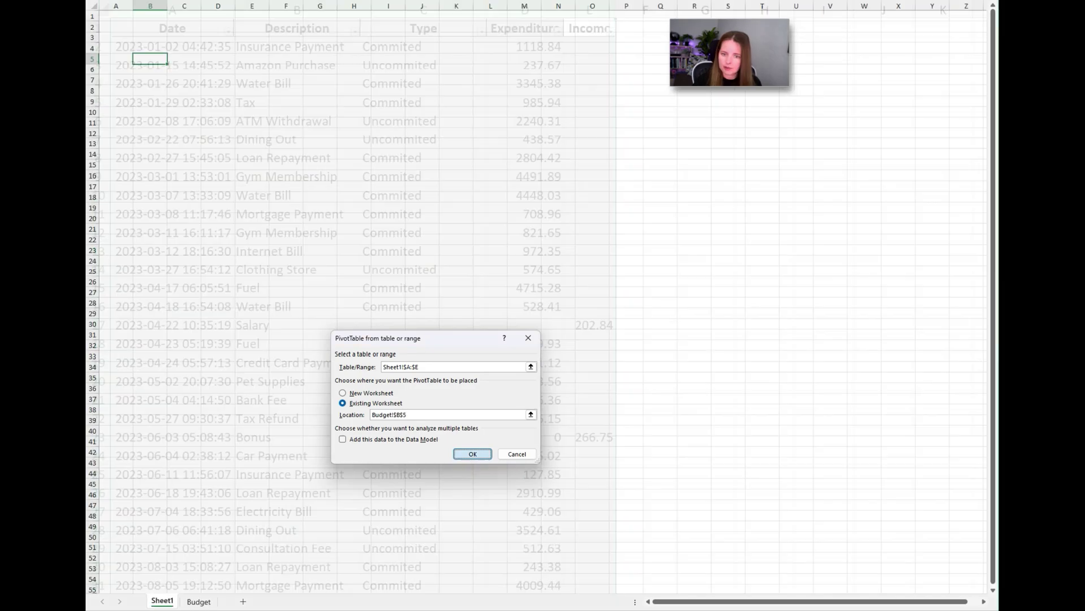
left_click(472, 454)
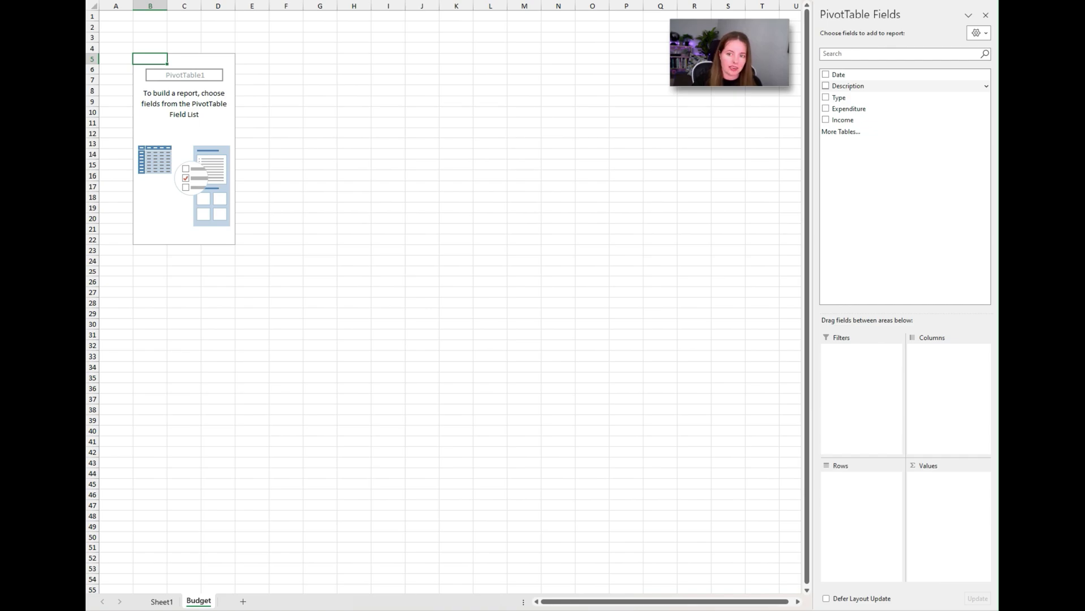
left_click_drag(848, 85, 860, 487)
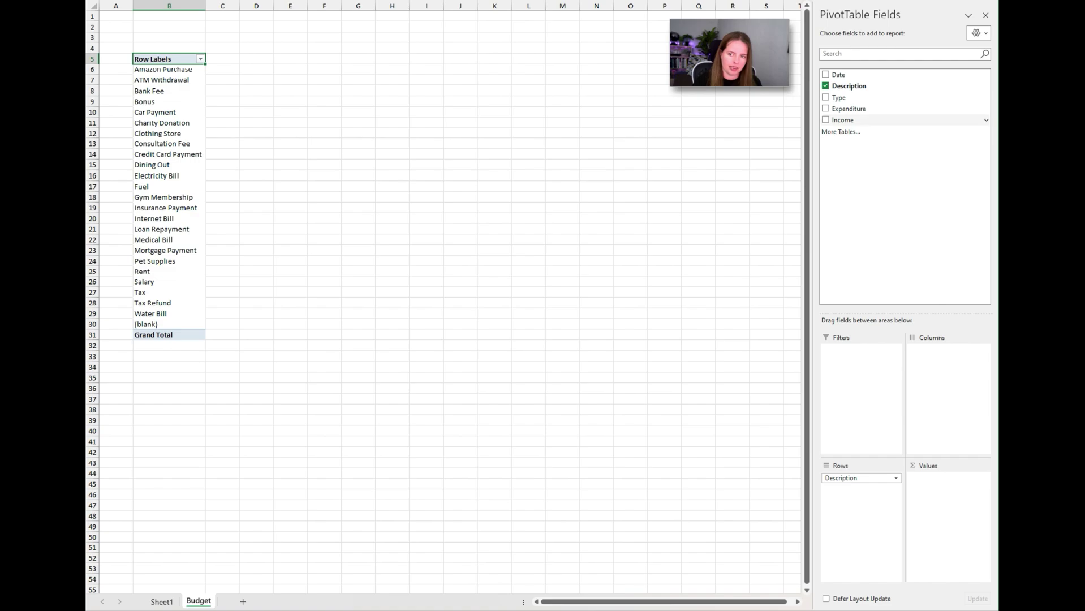
left_click_drag(849, 108, 948, 488)
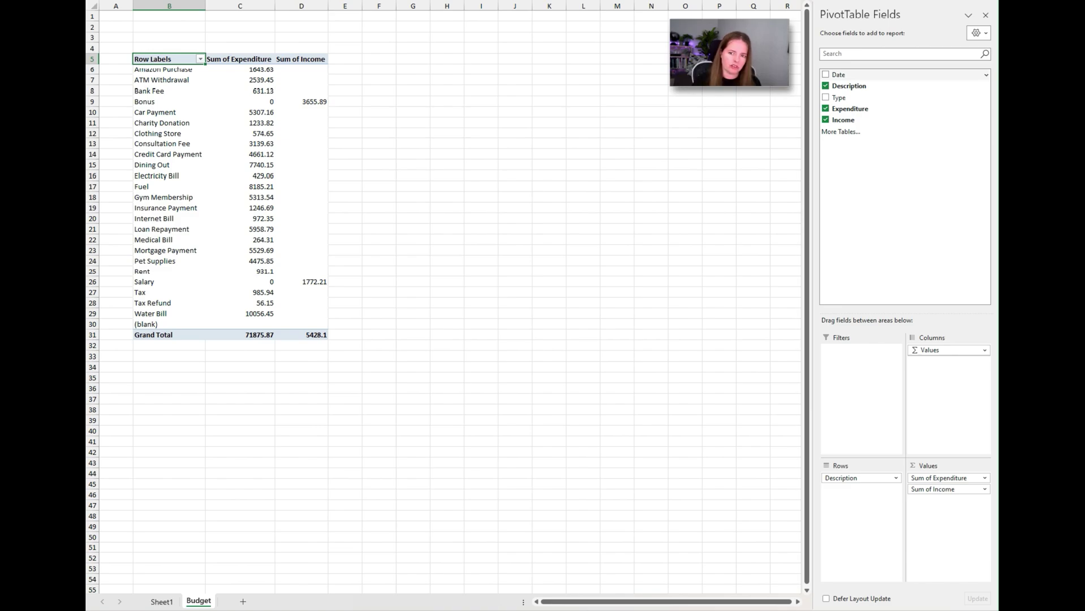
- Add Date to the PivotTable's columns and remove Income from its values
left_click(838, 74)
left_click_drag(838, 74, 948, 357)
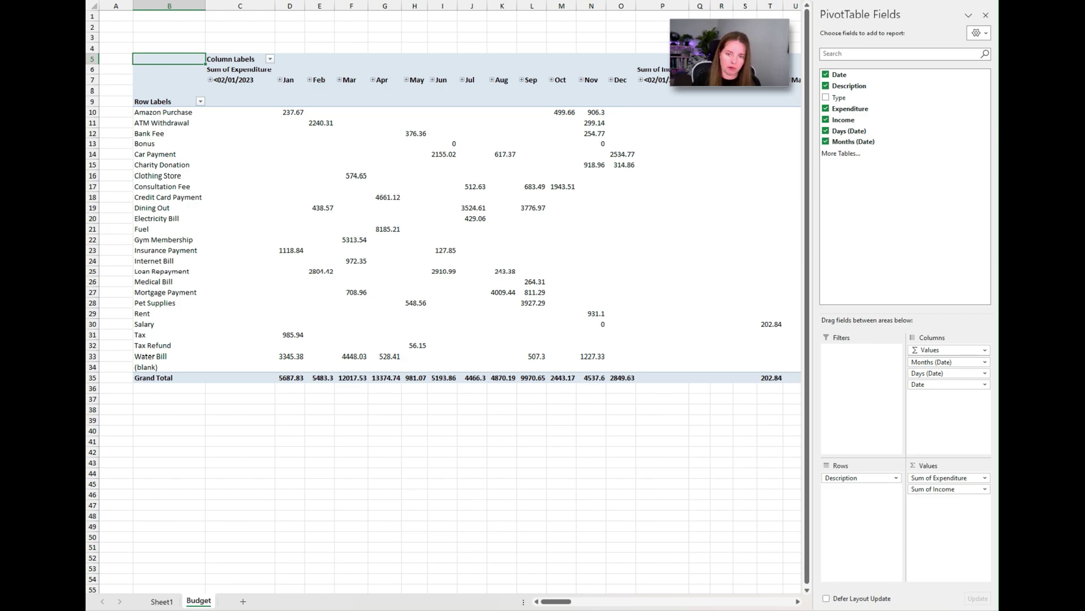
left_click(661, 37)
left_click(620, 398)
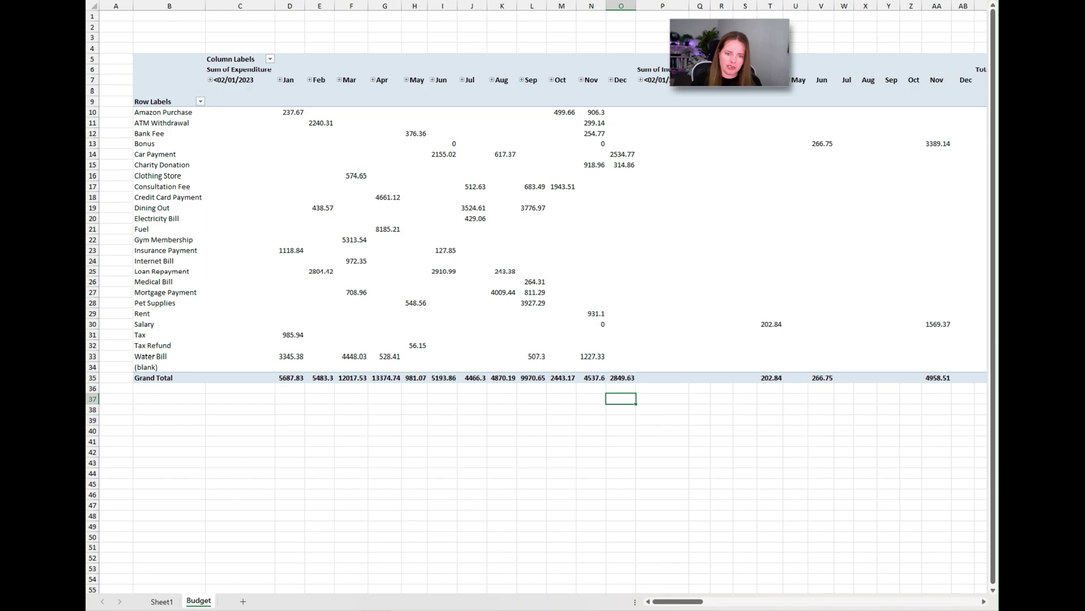
mouse_move(821, 143)
left_click_drag(471, 59, 501, 59)
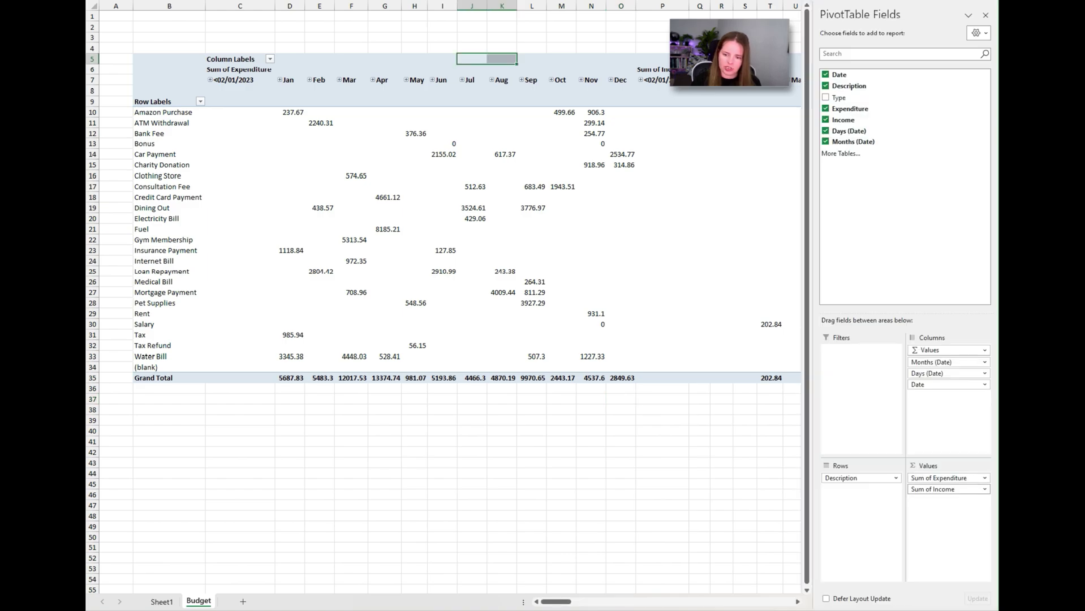
left_click(825, 120)
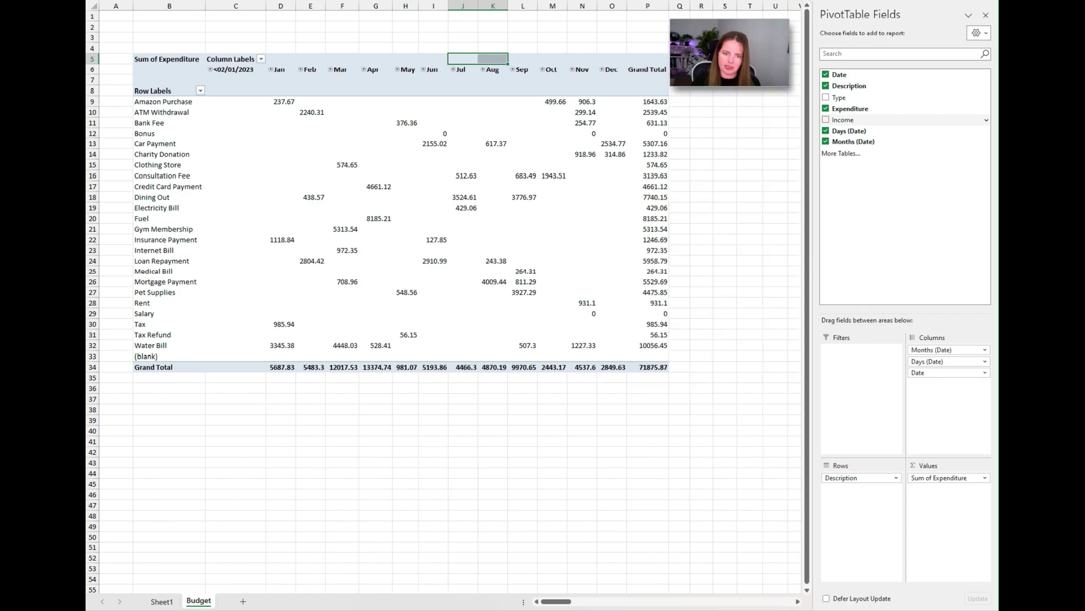
left_click(749, 175)
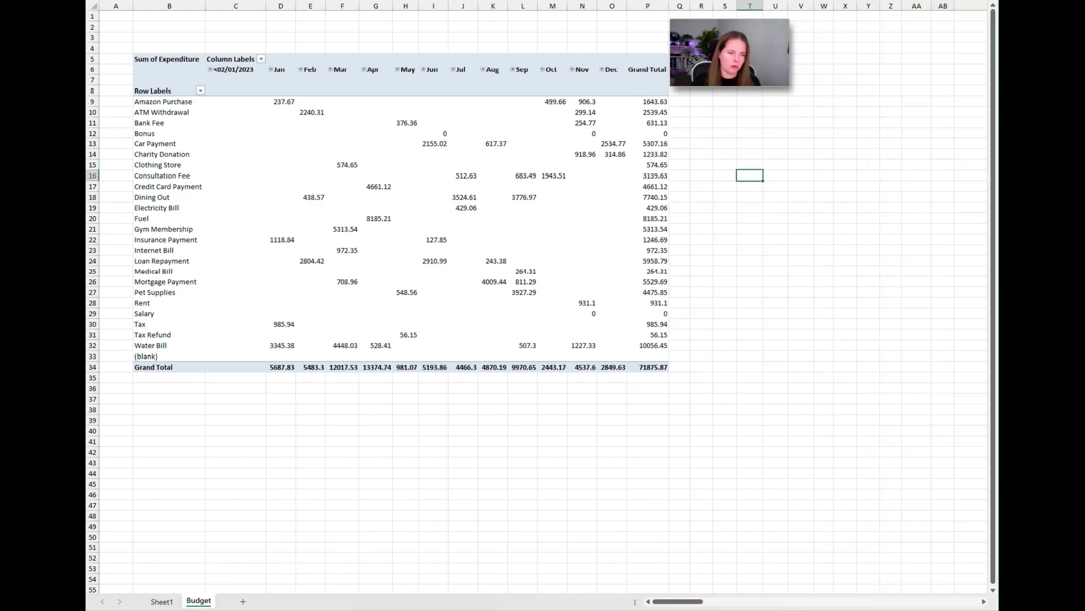
- Copy PivotTable range B6:P34 and paste it as values at cell B38
left_click_drag(168, 69, 647, 367)
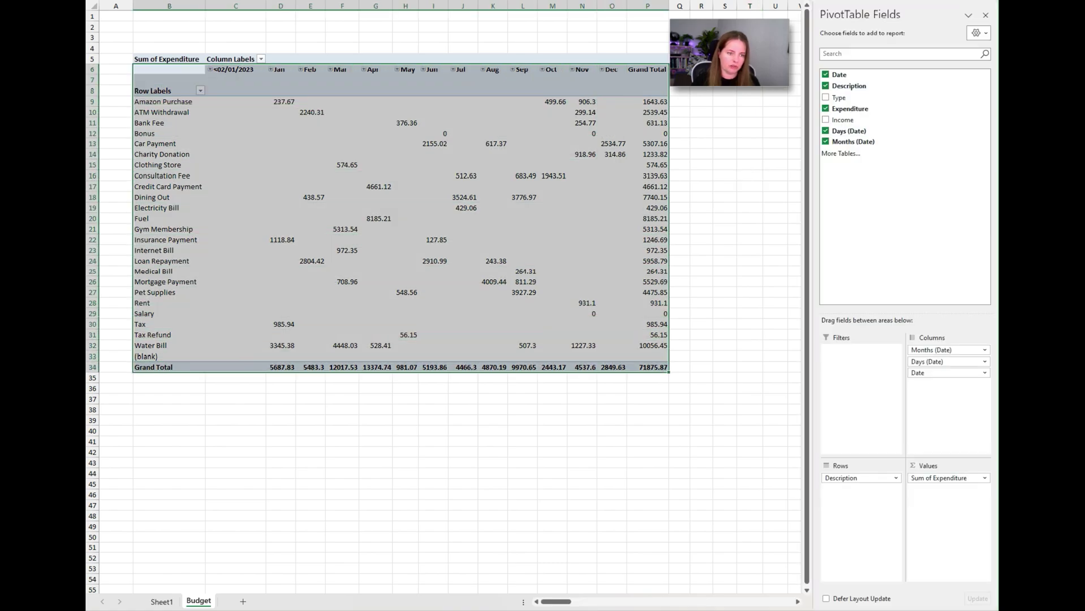
right_click(297, 108)
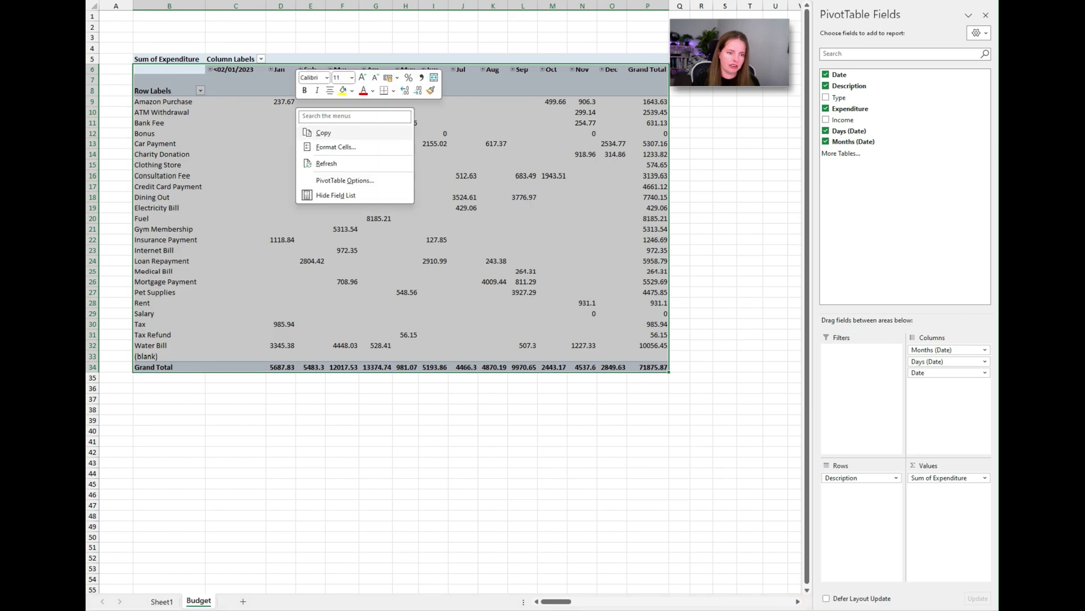
left_click(323, 132)
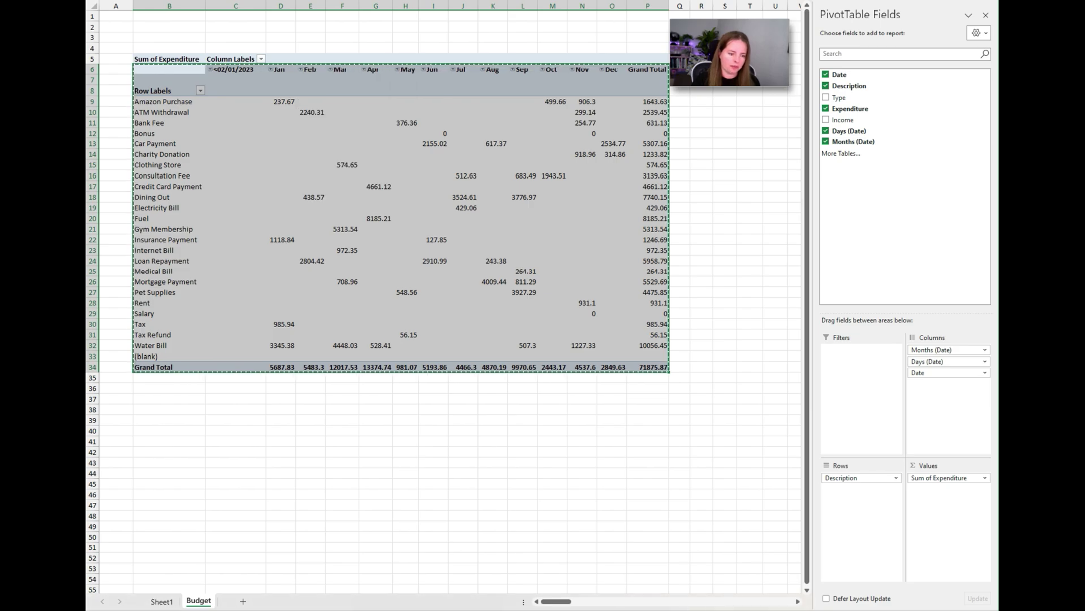
right_click(169, 410)
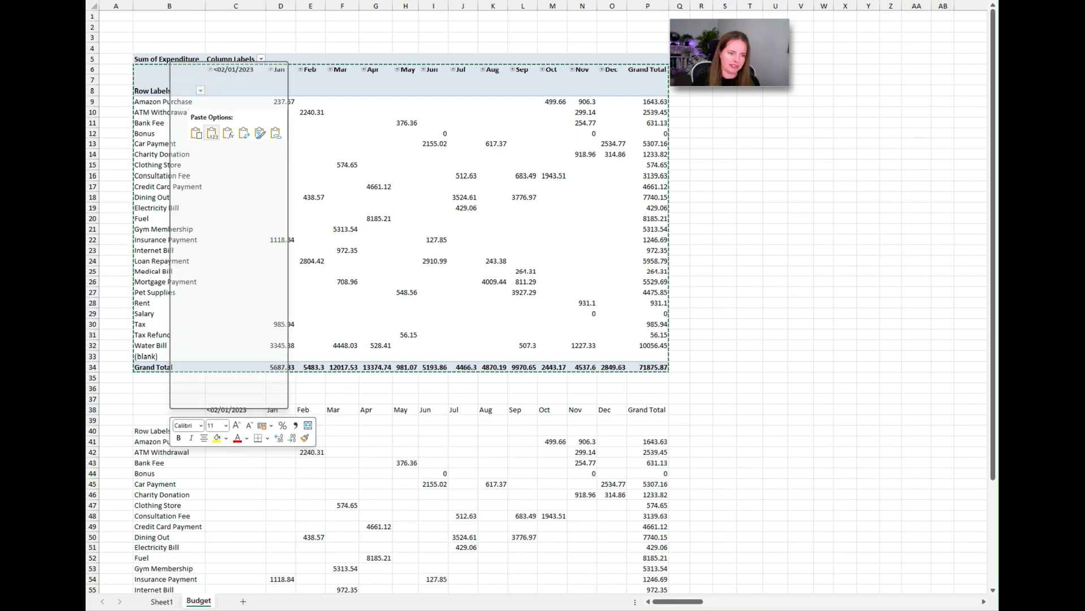
left_click(211, 134)
- Move the pasted Jan to Grand Total block one column left so it starts in C38
scroll(212, 134, "down", 6)
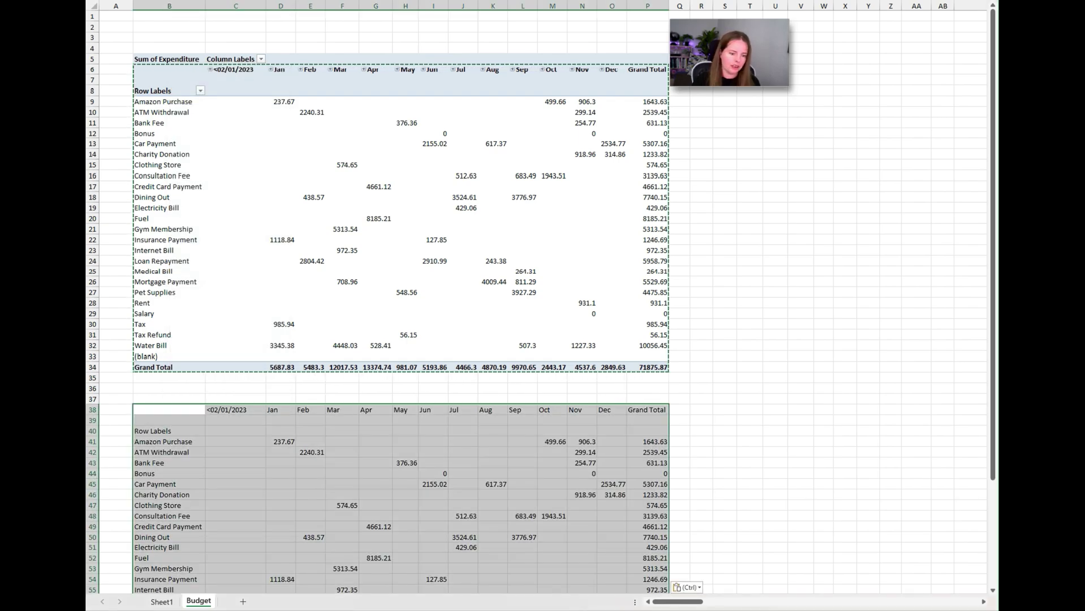
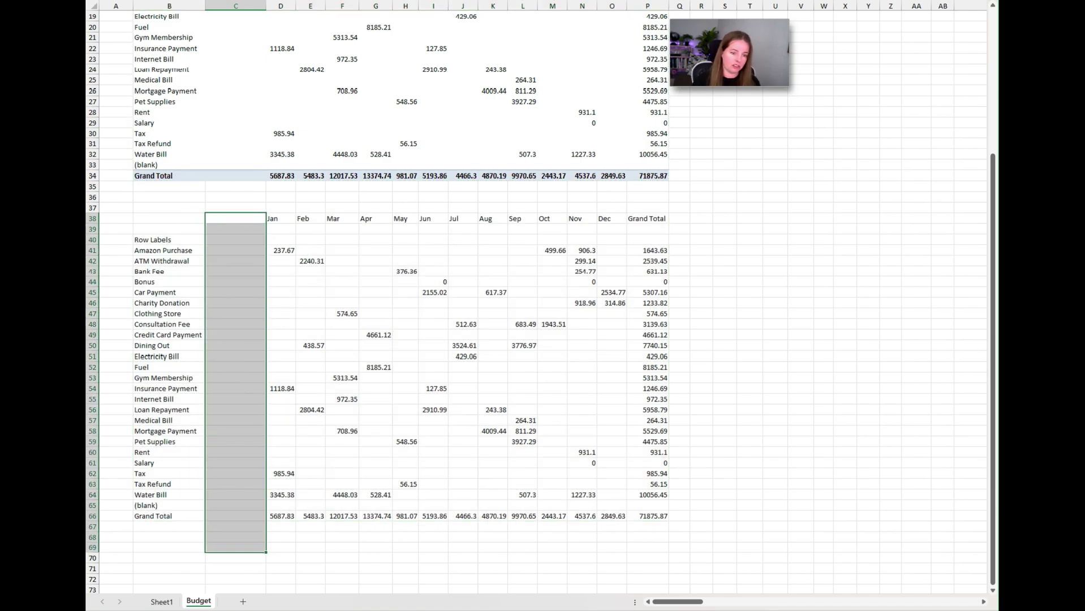
left_click_drag(280, 218, 651, 516)
key("ctrl+x")
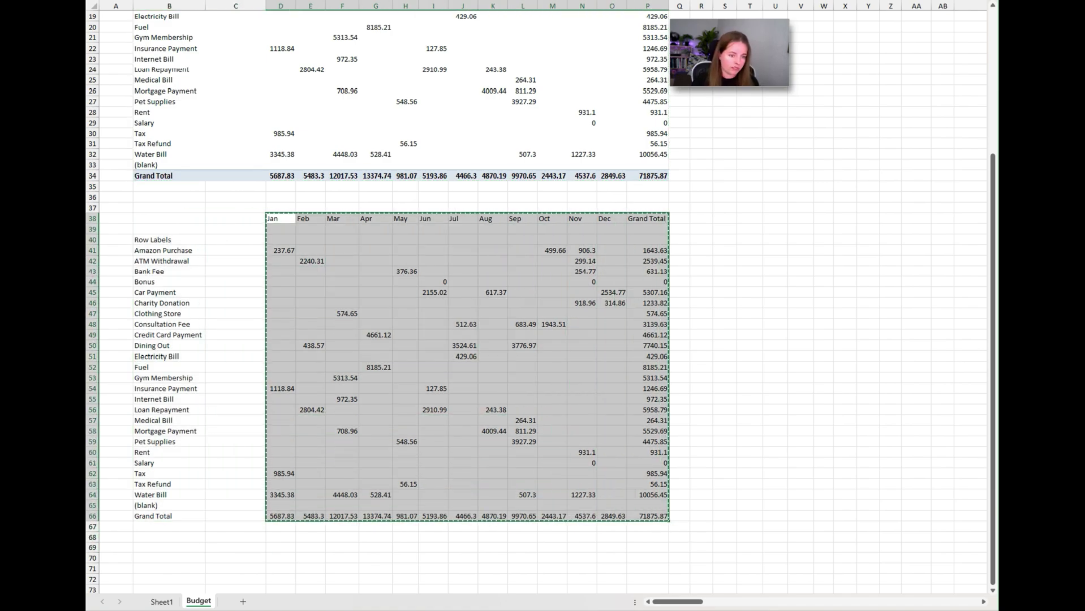
key("Left")
key("ctrl+v")
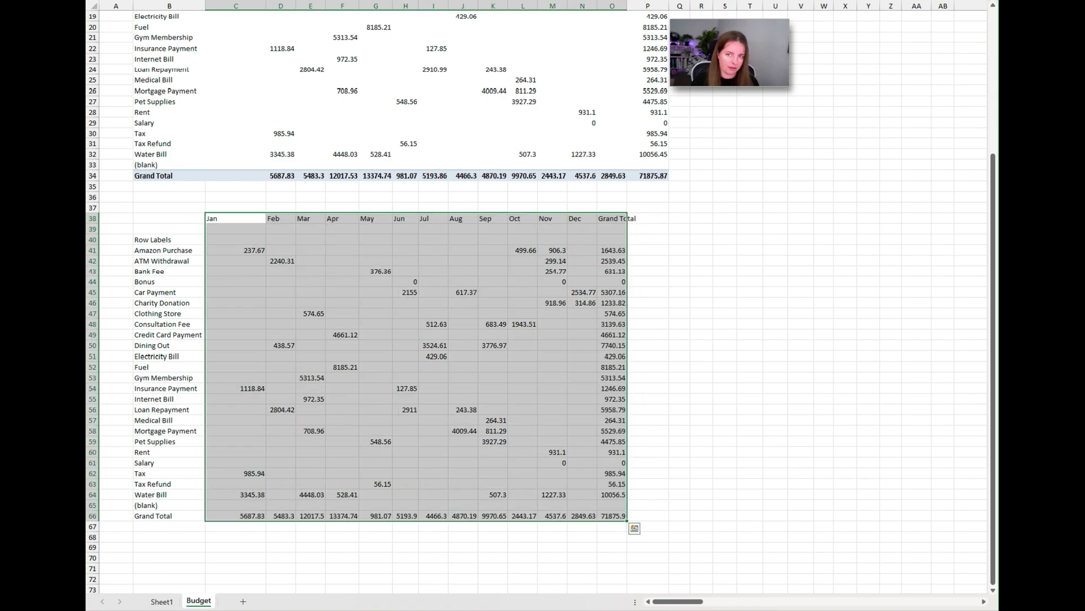
left_click(168, 240)
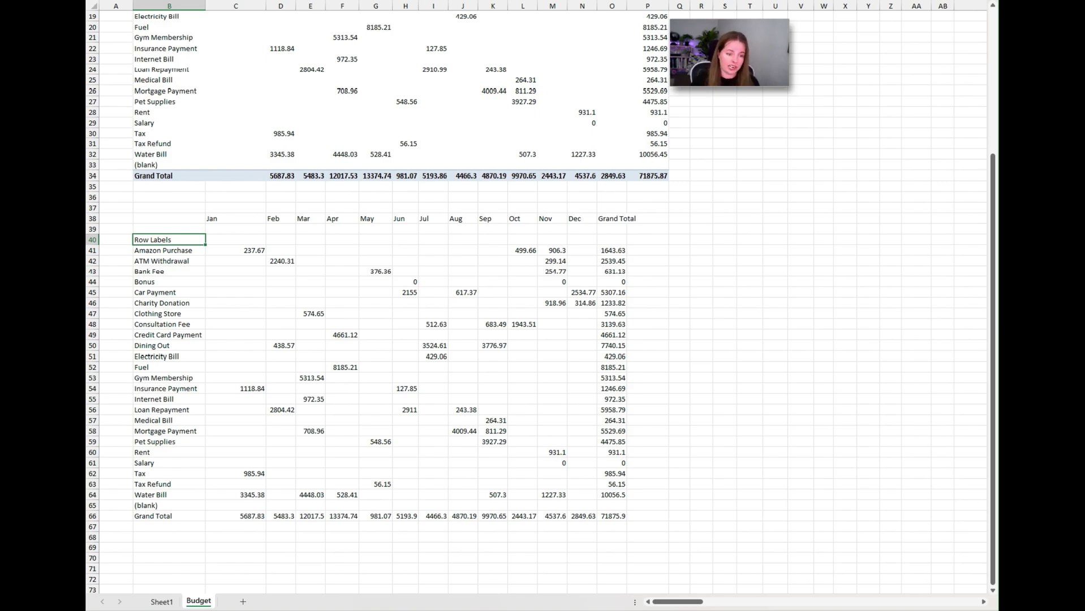
- Remove the pasted copy of the report from rows 38 to 66
left_click_drag(92, 218, 92, 516)
right_click(223, 345)
left_click(251, 465)
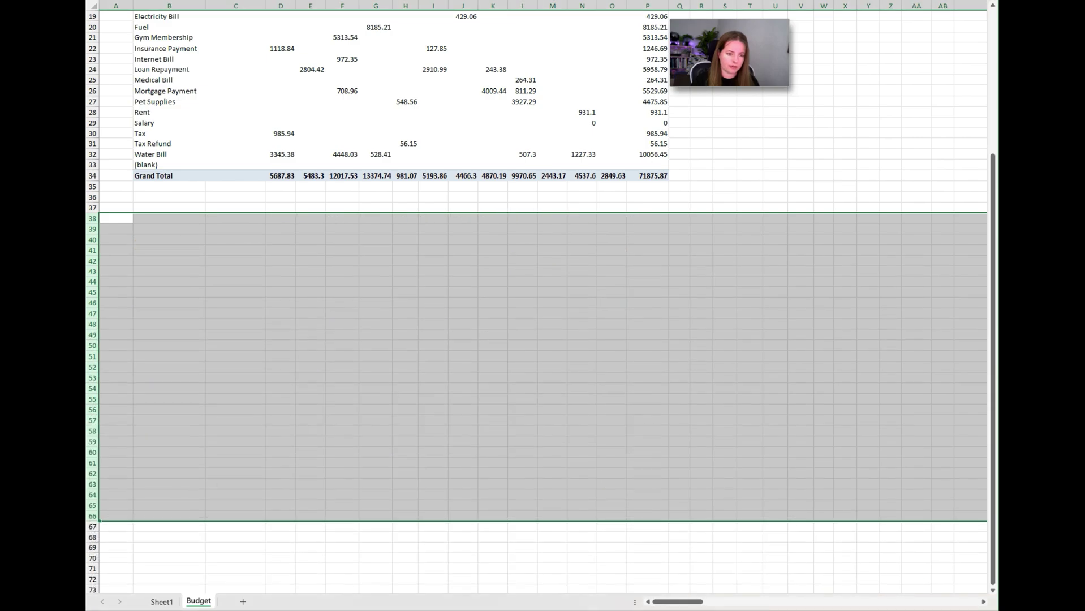
- Add the Type field to the PivotTable's rows above Description so expenses are grouped by type
scroll(534, 300, "up", 6)
left_click(169, 162)
left_click(235, 143)
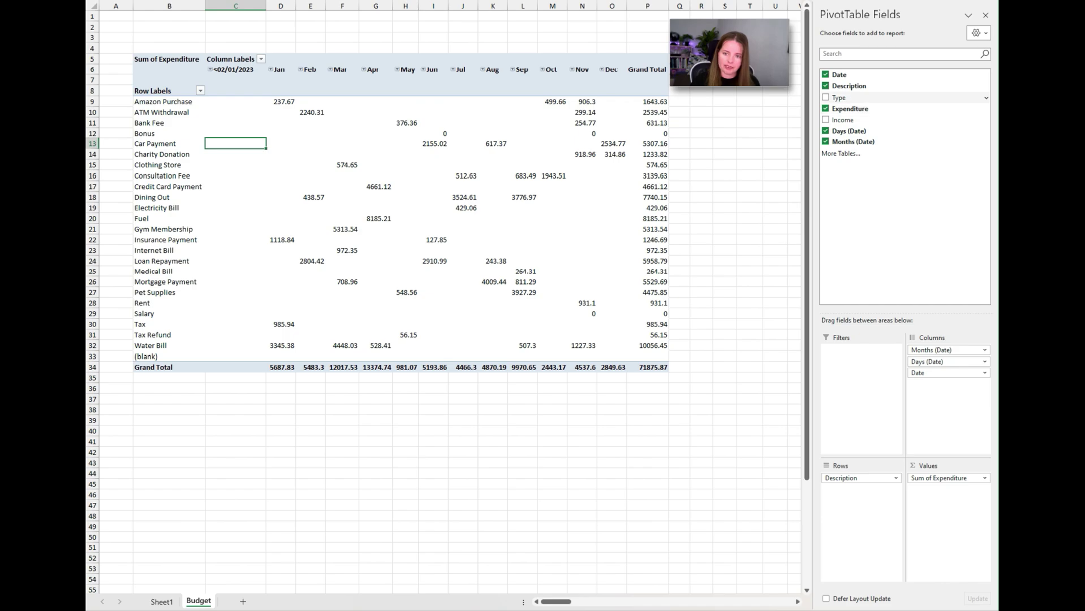
left_click(838, 97)
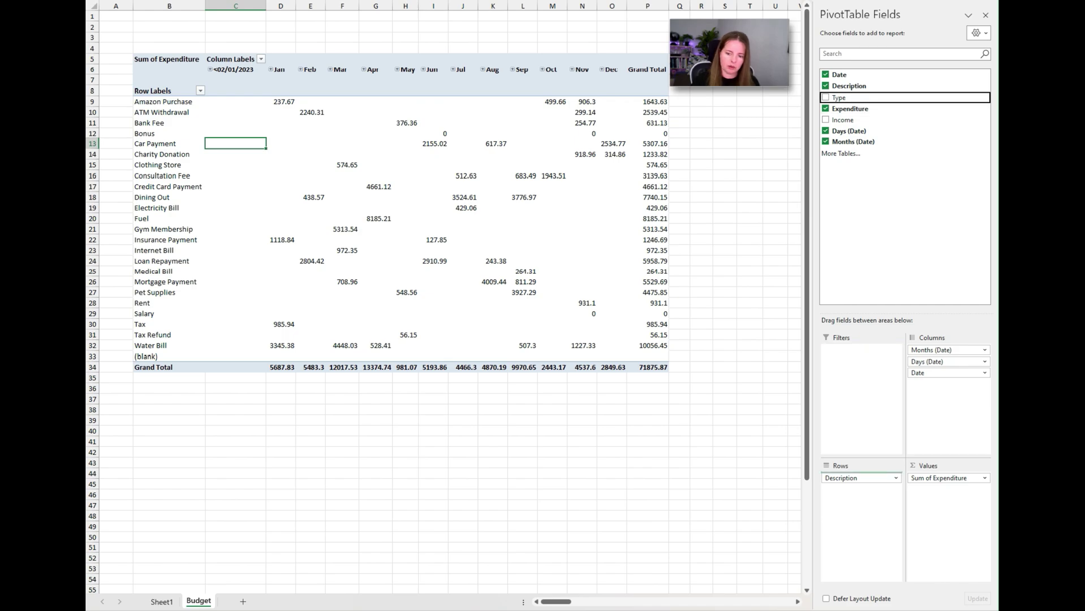
left_click_drag(838, 98, 860, 473)
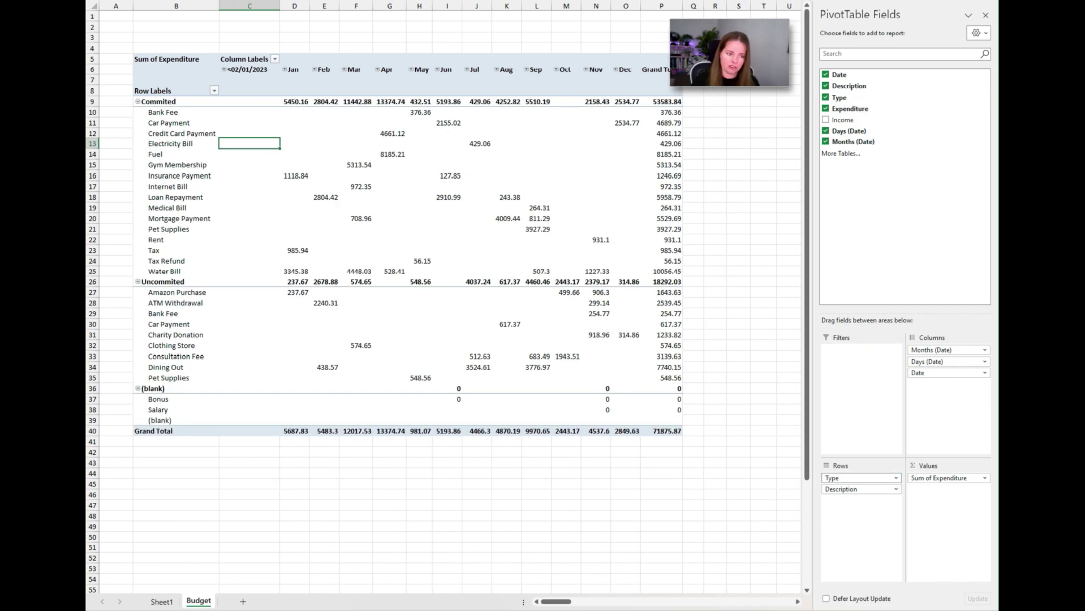
left_click(660, 515)
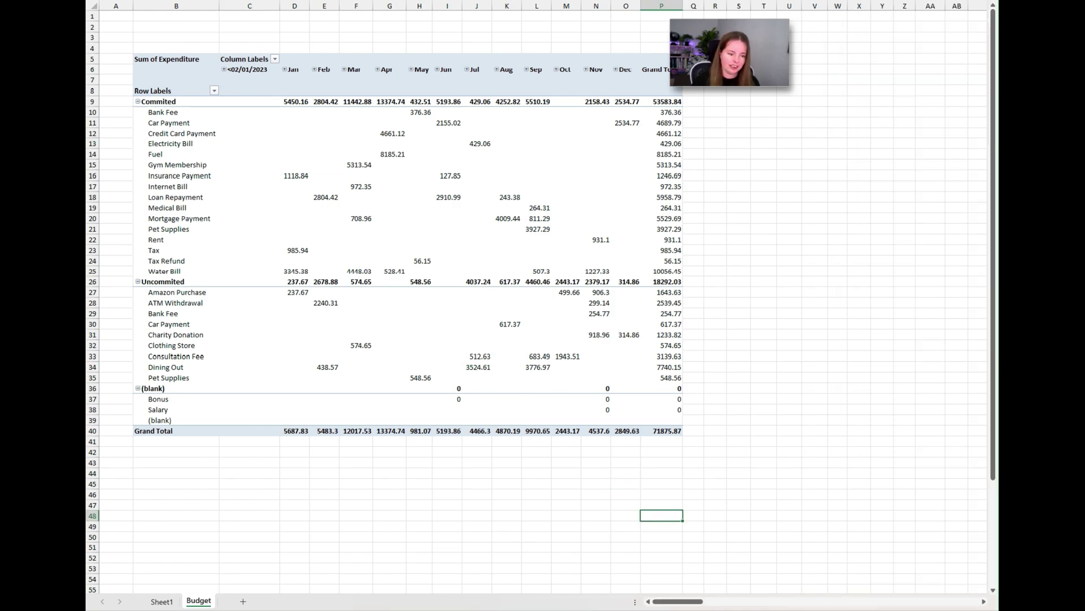
- Copy PivotTable range B6:O35, leaving out the blank group and totals, and paste it as values at B43
left_click_drag(176, 377, 628, 72)
right_click(628, 73)
left_click(654, 97)
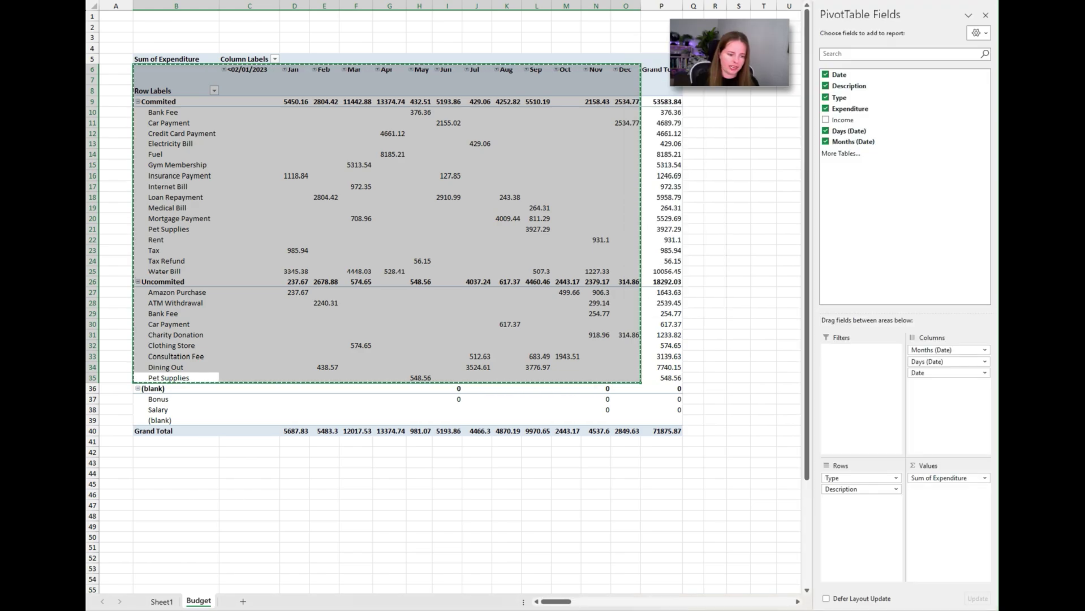
right_click(175, 462)
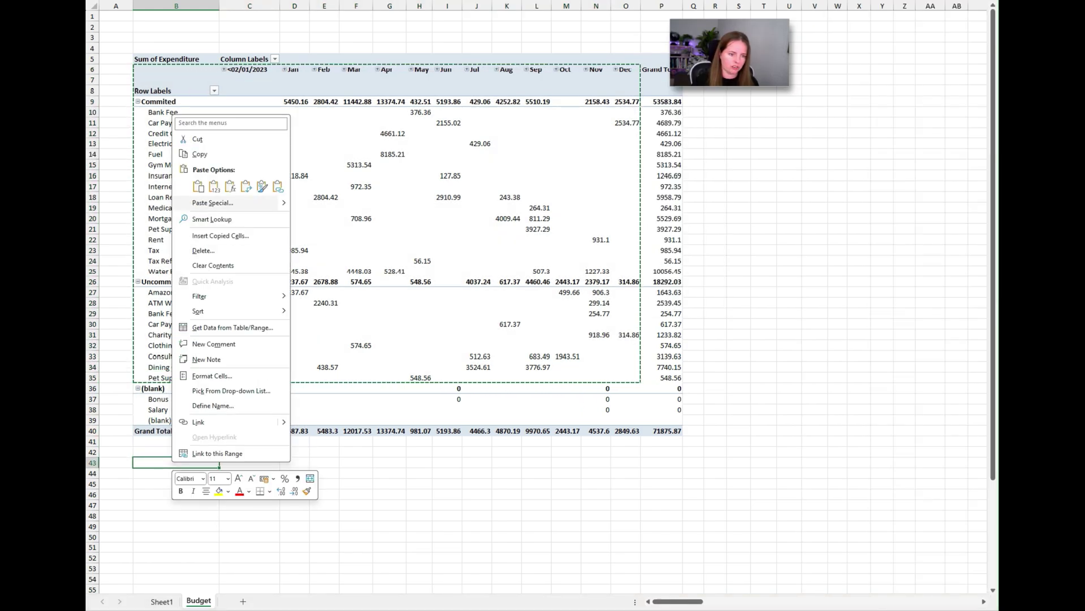
left_click(214, 186)
- Move the pasted Jan to Dec block one column left to C43, overwriting the <02/01/2023 column
scroll(214, 186, "down", 4)
scroll(391, 300, "down", 3)
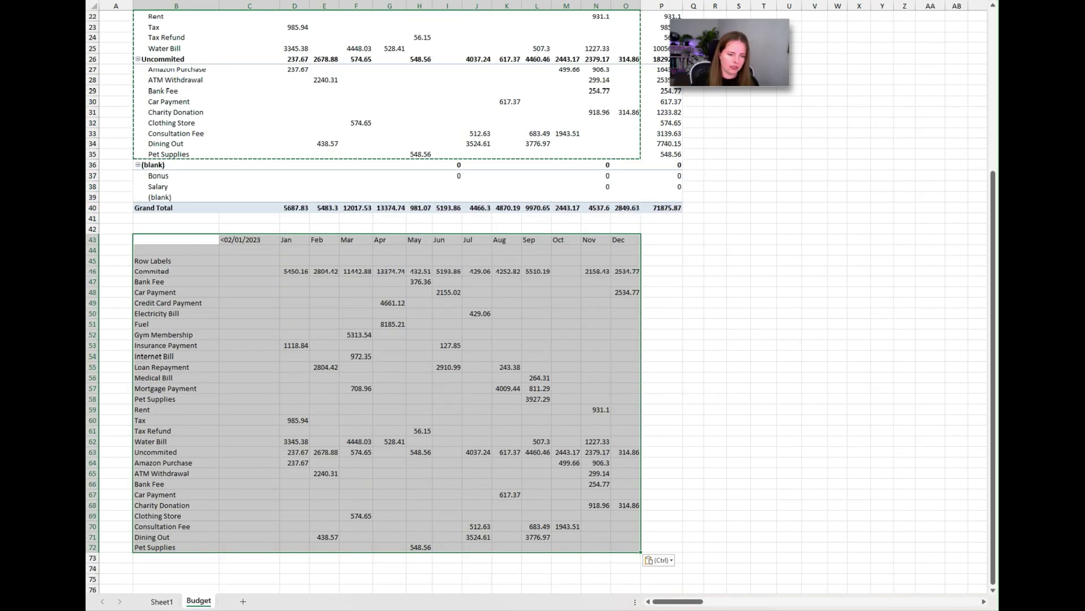
left_click_drag(286, 239, 640, 561)
key("ctrl+x")
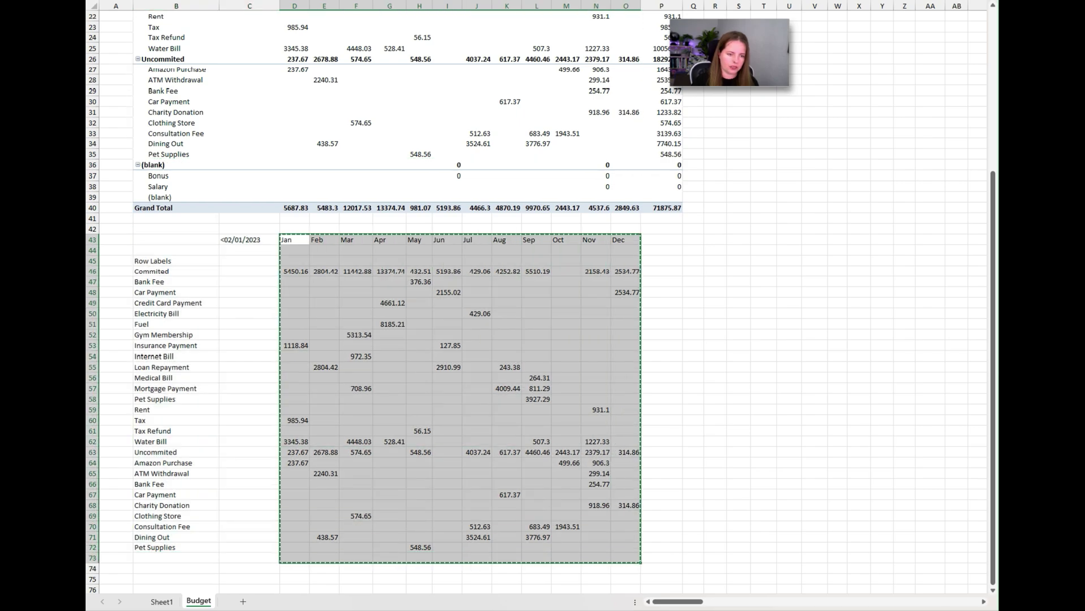
left_click(249, 239)
key("ctrl+v")
- Bold the Commited row in B46:N46 and give its monthly amounts a top border with a heavier bottom border
left_click(175, 271)
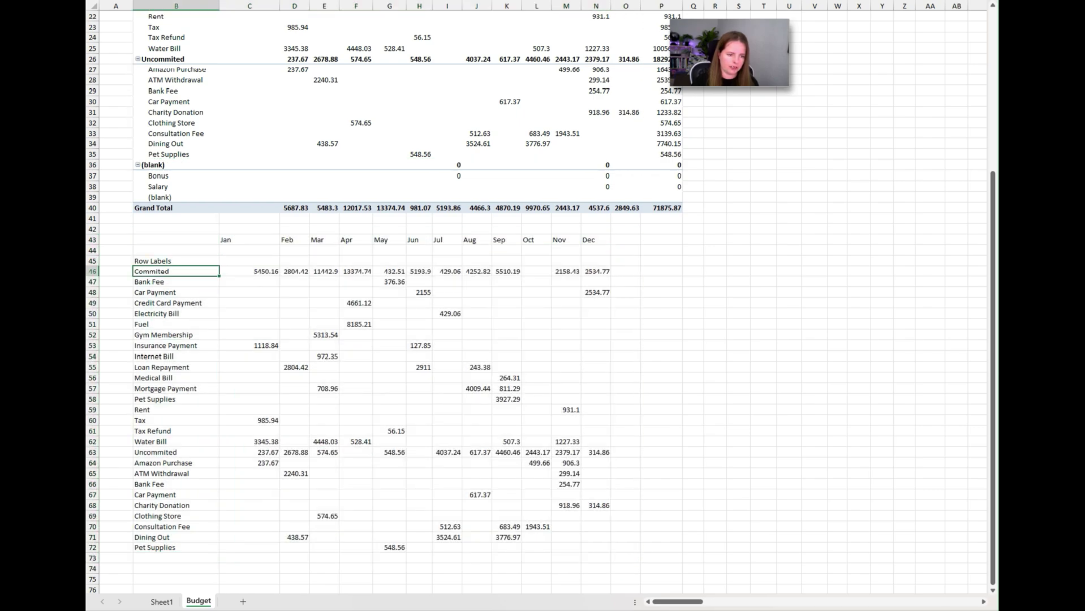
left_click_drag(175, 271, 571, 272)
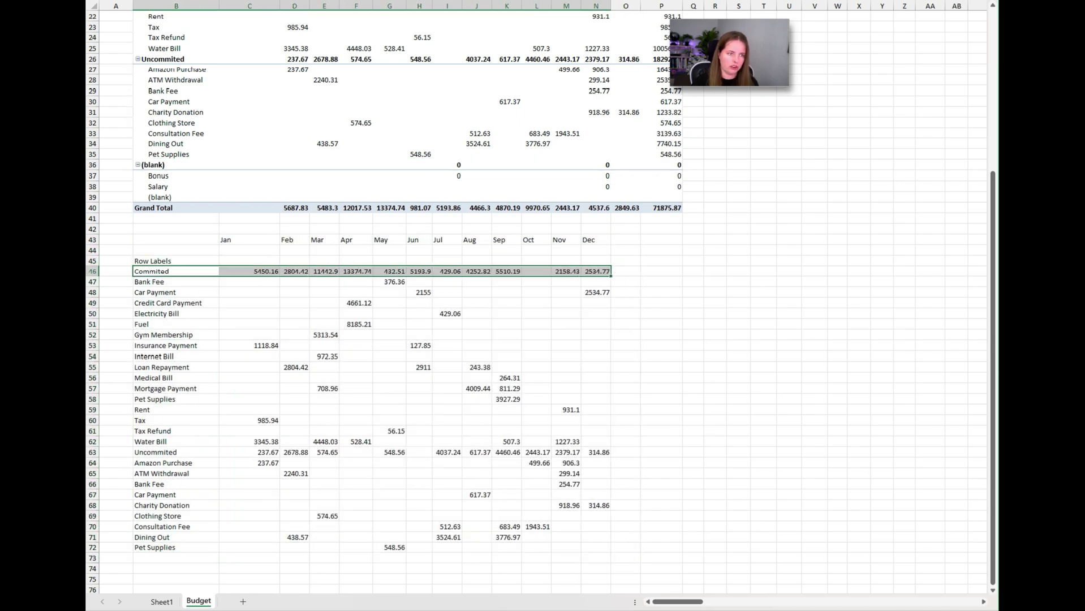
key("ctrl+b")
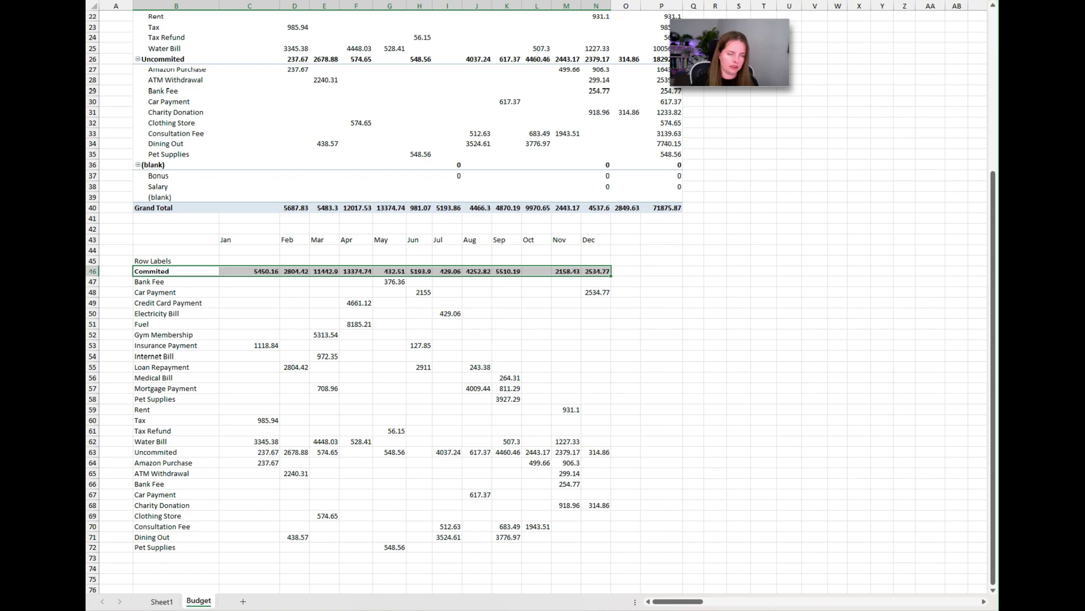
left_click_drag(249, 271, 596, 271)
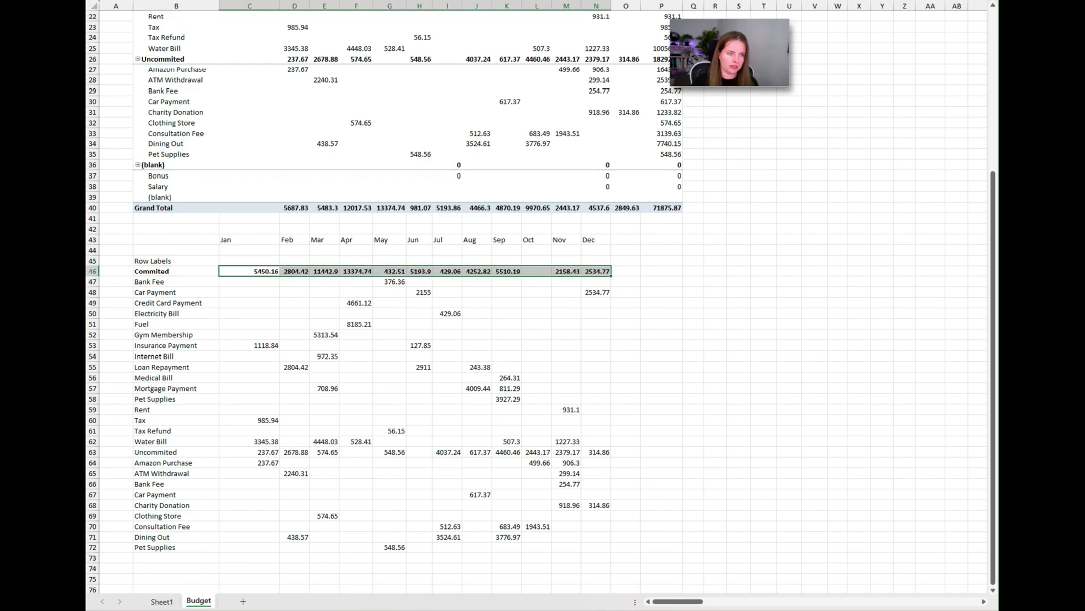
left_click(261, 166)
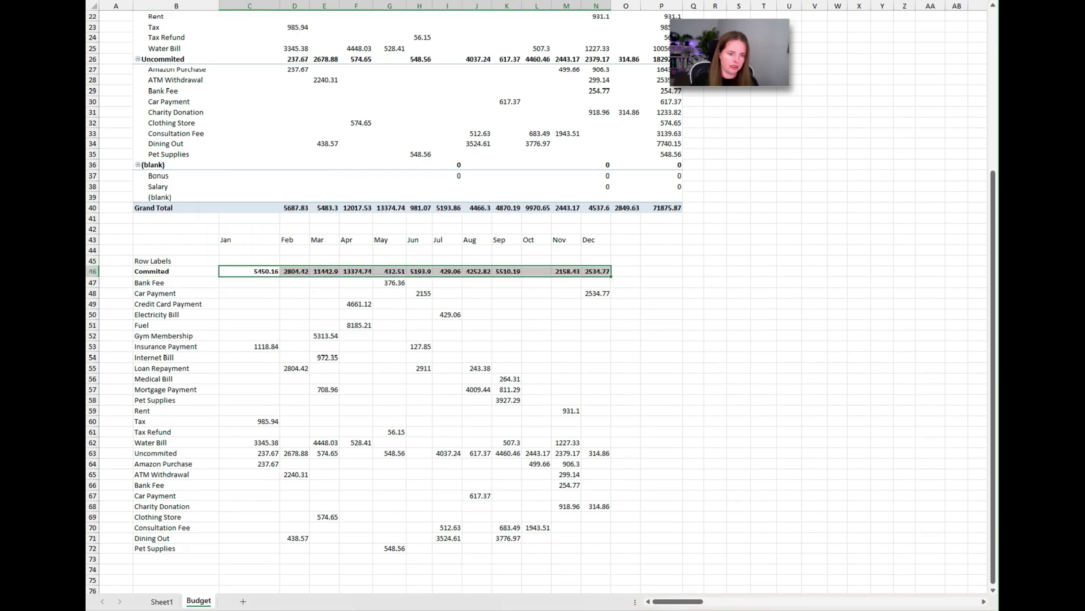
- Bold the Uncommited row in B63:N63 and copy the formatting of C46:N46 onto C63:N64 with Format Painter
left_click_drag(176, 452, 599, 453)
key("ctrl+b")
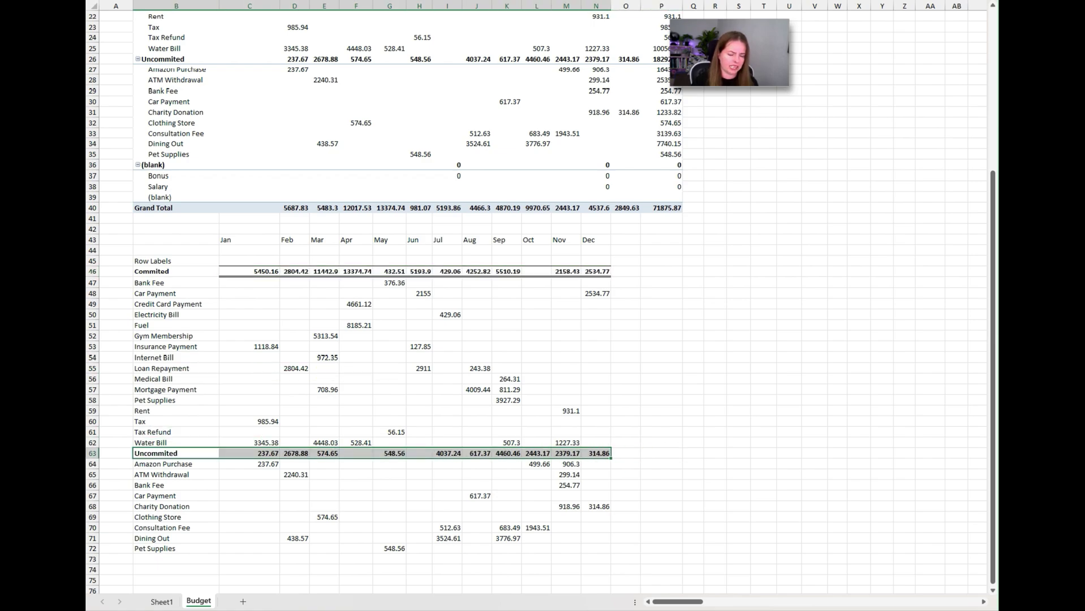
left_click_drag(249, 271, 595, 271)
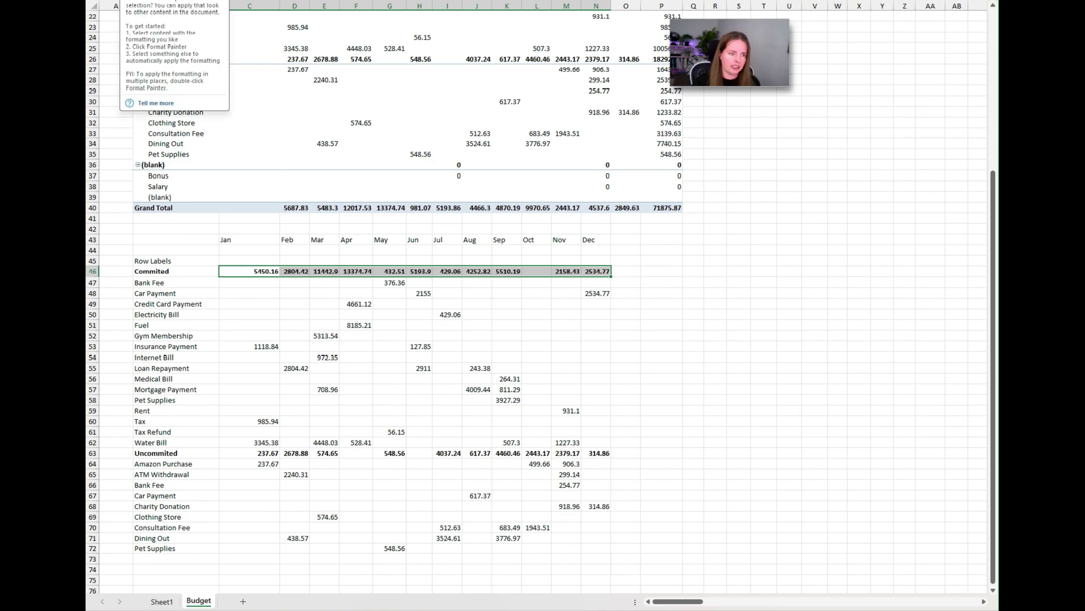
left_click(129, 2)
left_click_drag(249, 453, 595, 464)
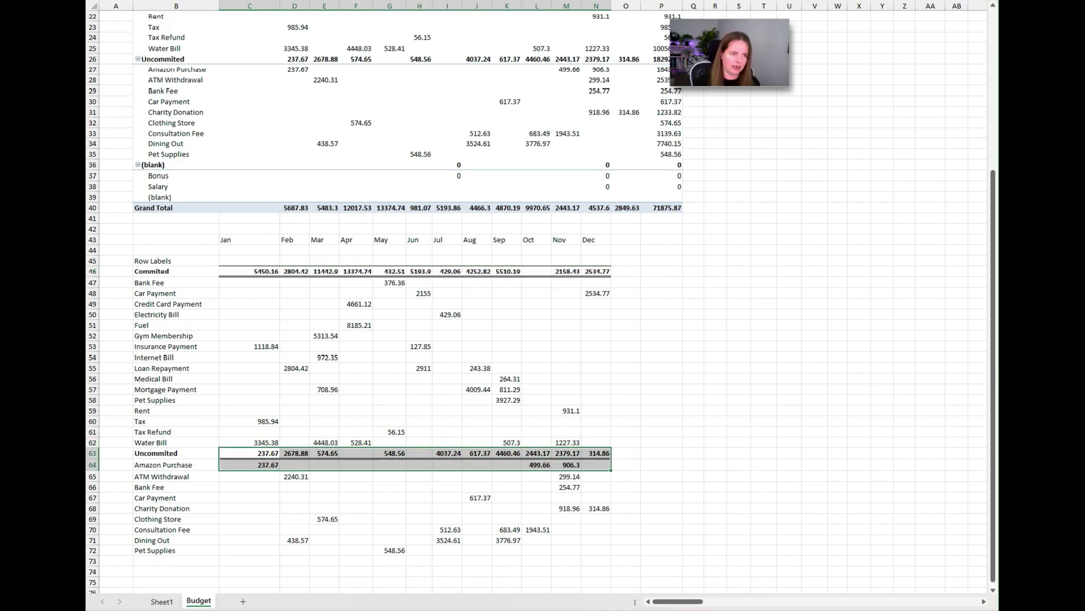
- Undo the last format paste and copy the Commited totals formatting from C46:N46 onto only the Uncommited totals in C63:N63
key("ctrl+z")
left_click_drag(249, 272, 595, 271)
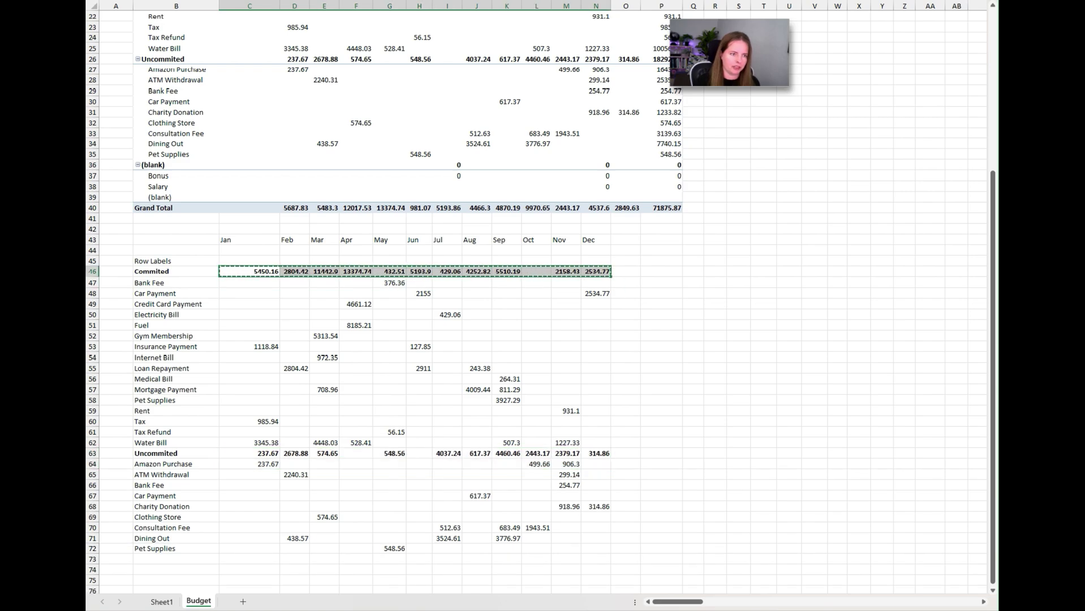
left_click_drag(249, 453, 599, 453)
- Replace the Commited totals in C46:N46 with SUM formulas adding rows 47 to 62 of each month
left_click(249, 270)
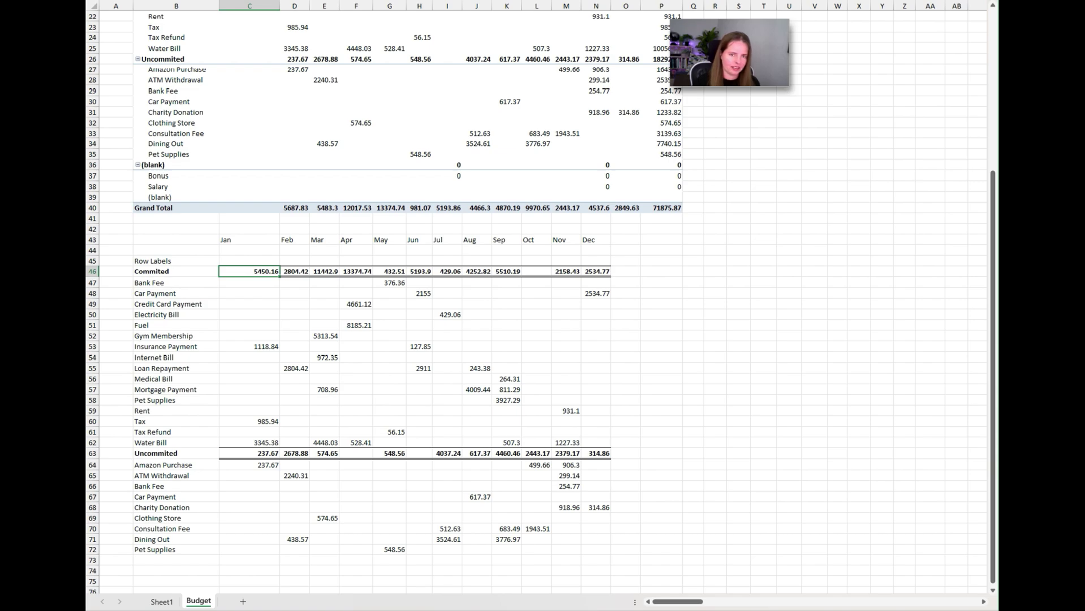
type("=SUM(")
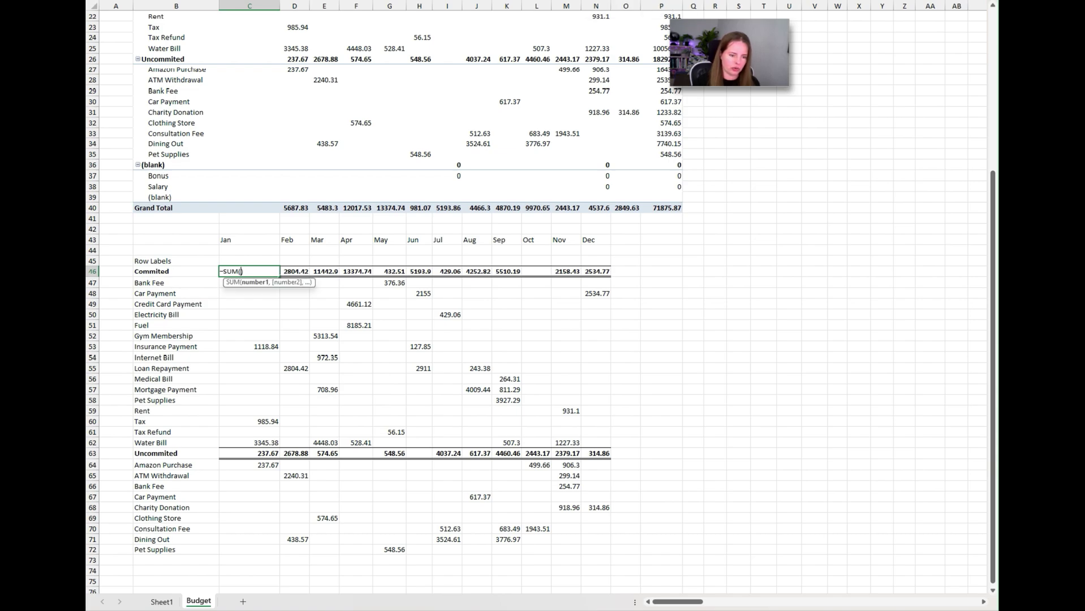
left_click_drag(249, 443, 610, 277)
key("Return")
left_click(248, 271)
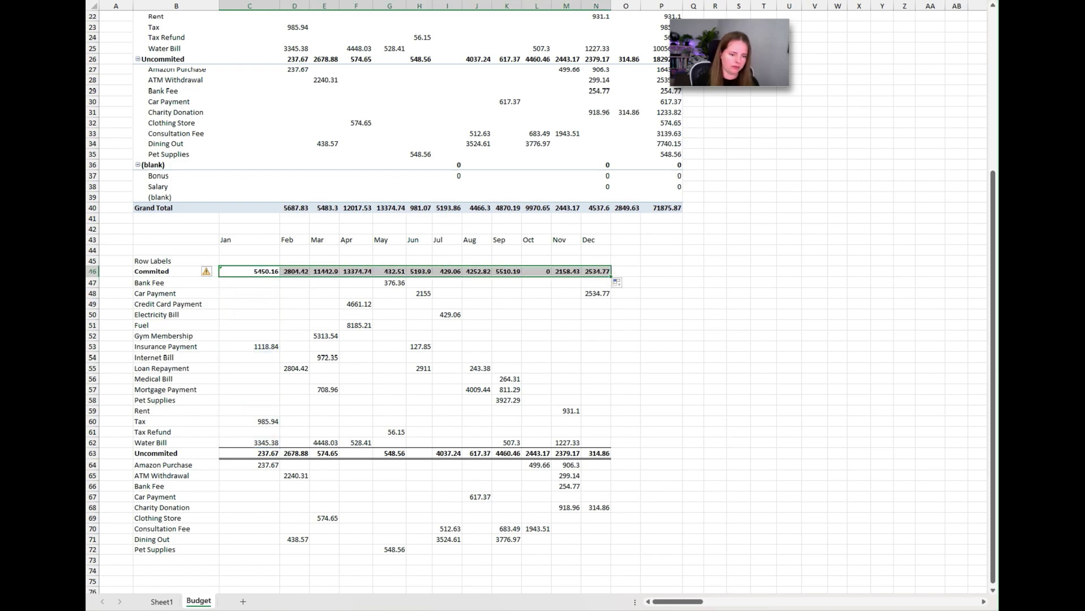
- Replace the Uncommited totals in C63:N63 with SUM formulas adding rows 64 to 72 of each month
left_click(249, 453)
key("alt+equal")
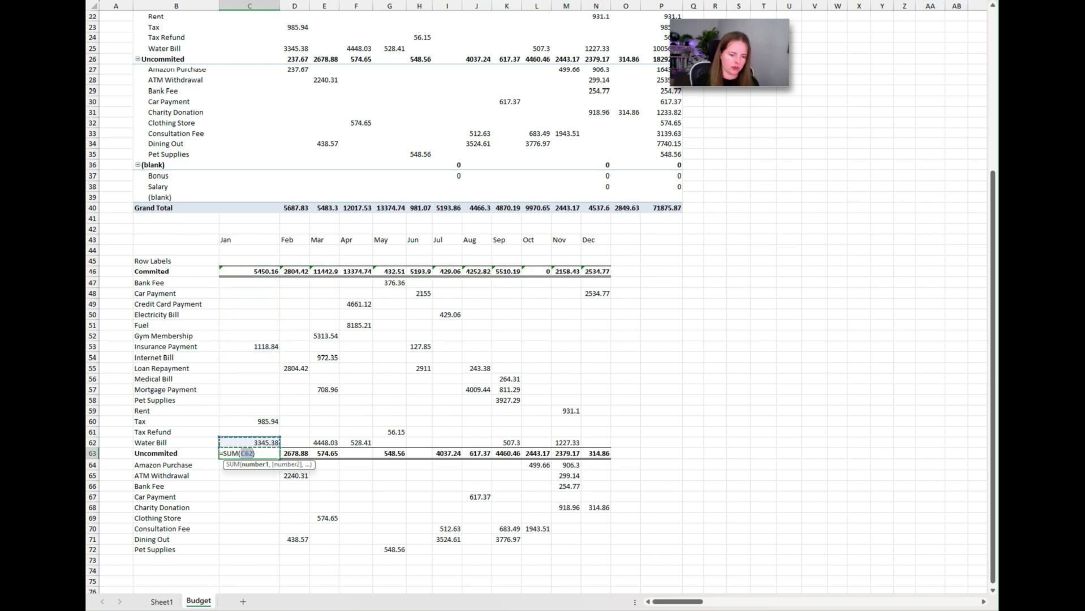
mouse_move(248, 549)
left_mouse_down()
mouse_move(249, 465)
mouse_move(609, 455)
left_mouse_up()
key("Return")
left_click(249, 453)
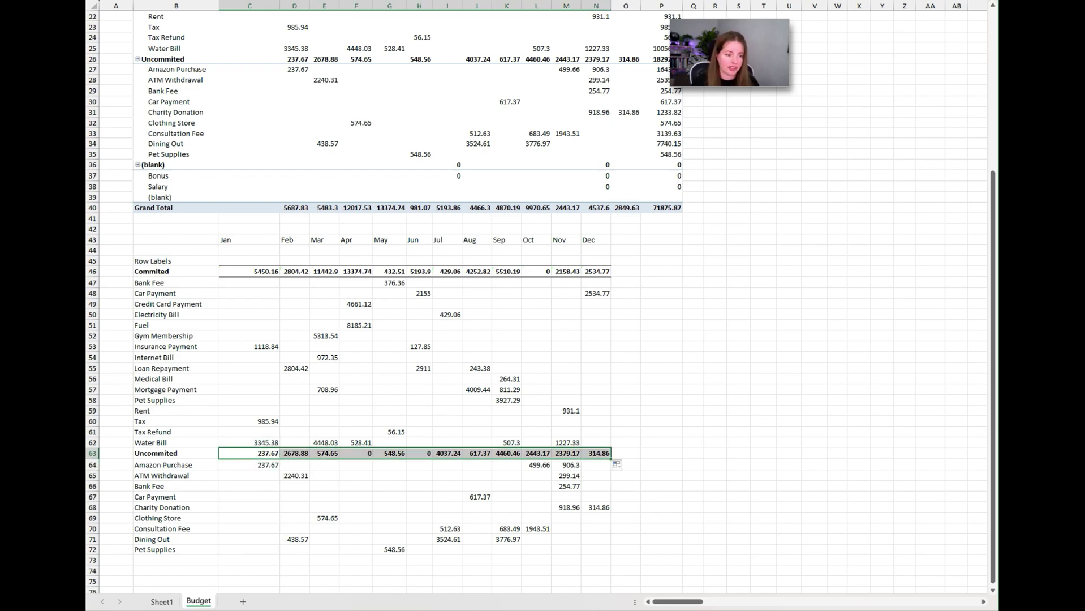
- Clear the Row Labels text from B45, and bold the Jan to Dec headers in C43:N43 with borders around every cell
left_click(175, 261)
key("Delete")
left_click_drag(249, 240, 595, 240)
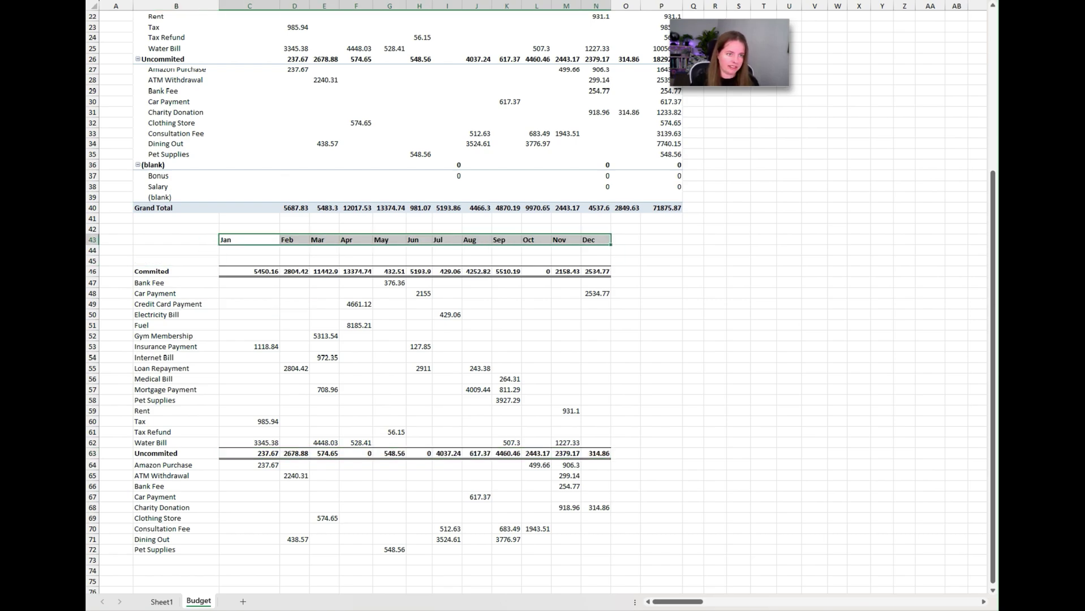
key("alt+h")
key("b")
left_click(236, 61)
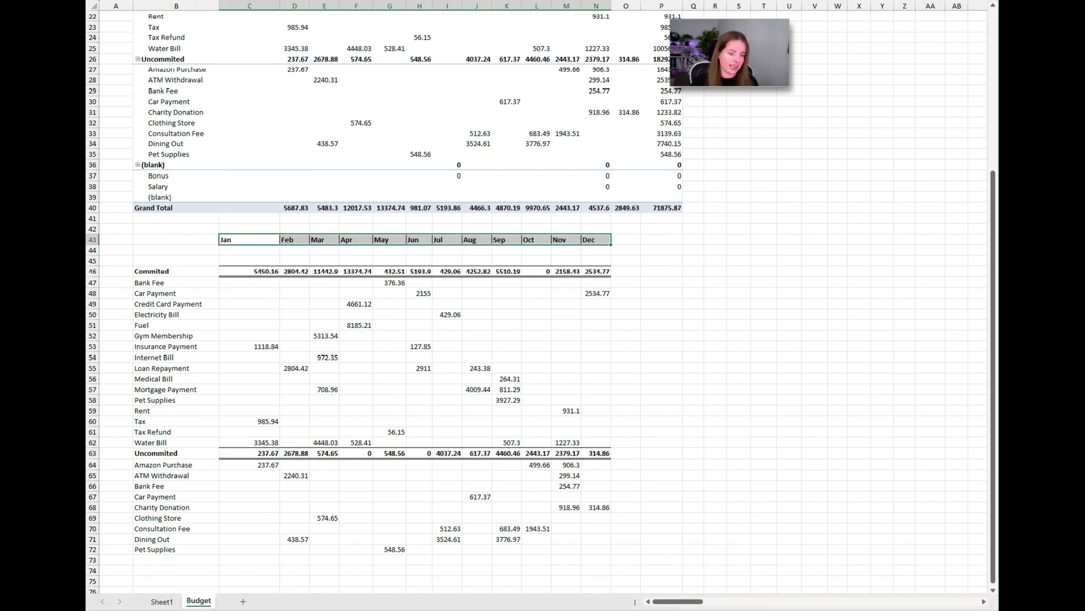
left_click(176, 261)
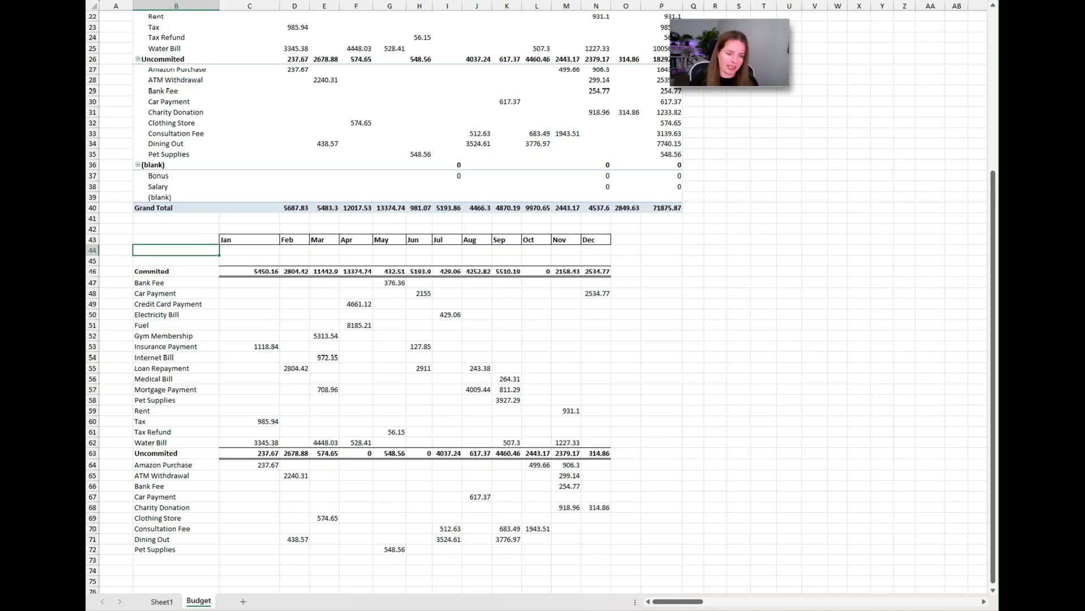
- Switch the PivotTable's summarised values from the Expenditure field to the Income field
scroll(537, 306, "up", 7)
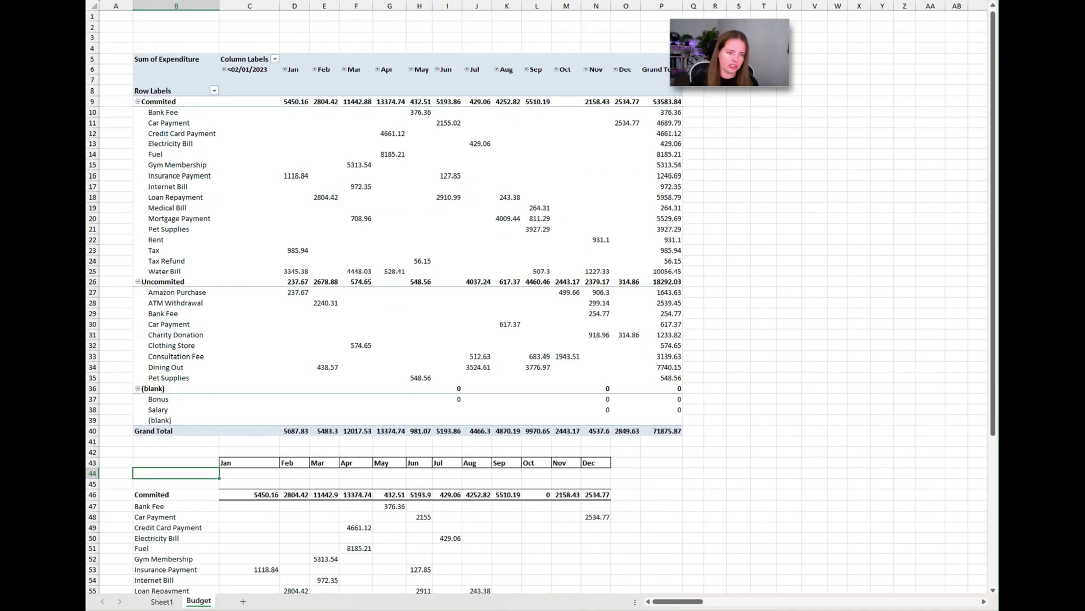
left_click(233, 143)
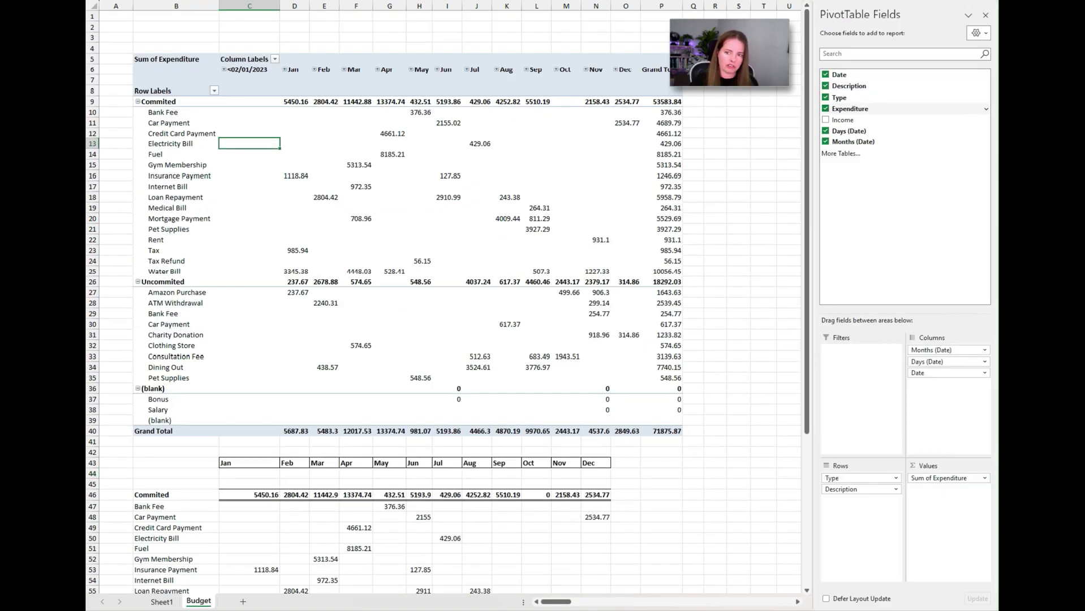
left_click(826, 109)
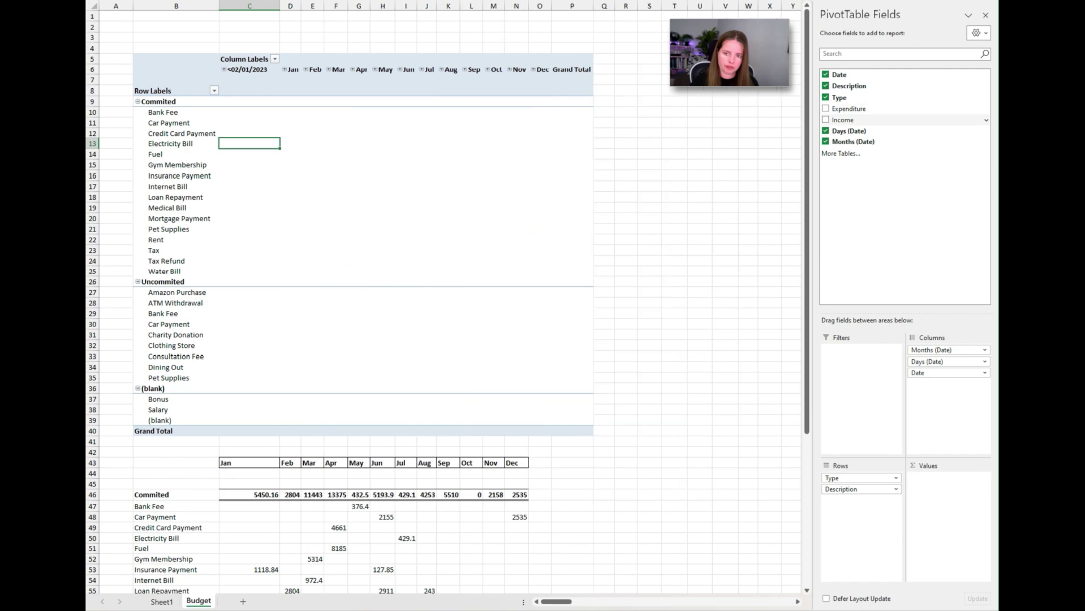
left_click(826, 119)
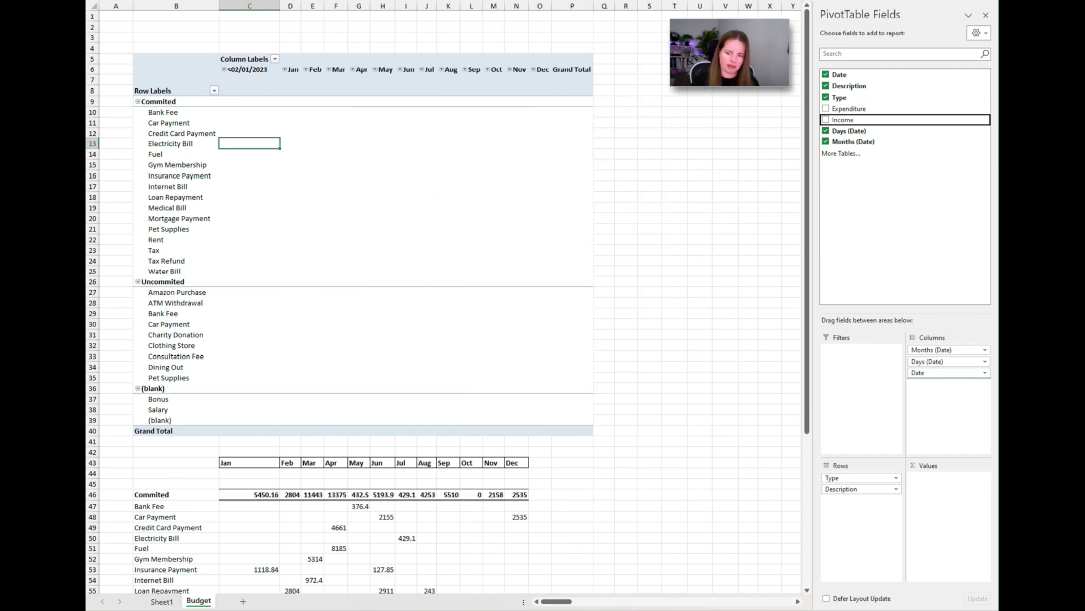
key("space")
- Insert two blank rows at row 45, between the month headers and the Commited section
scroll(362, 305, "down", 6)
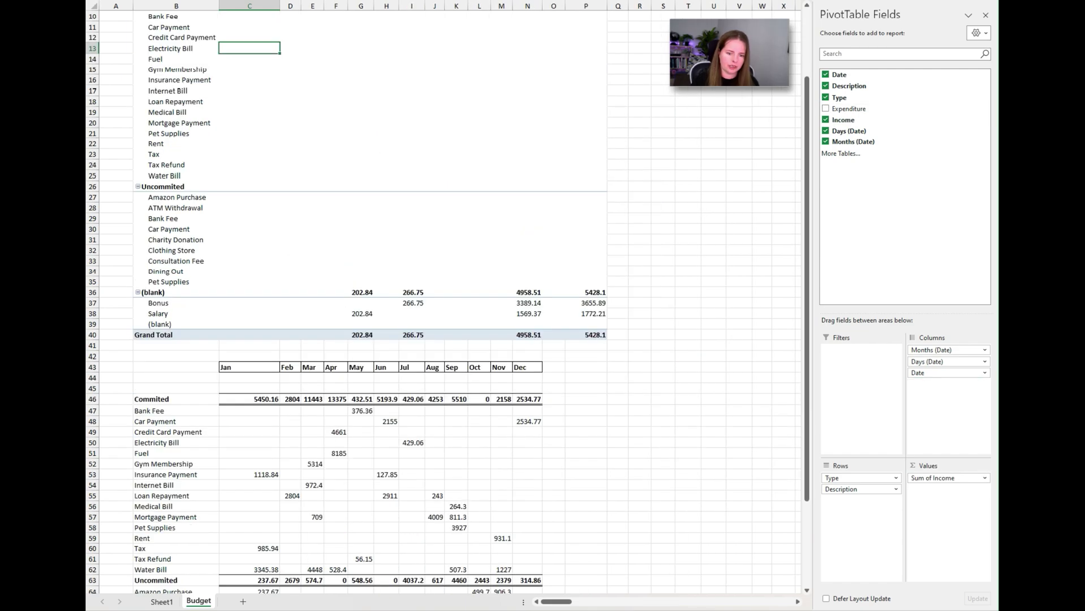
left_click(92, 291)
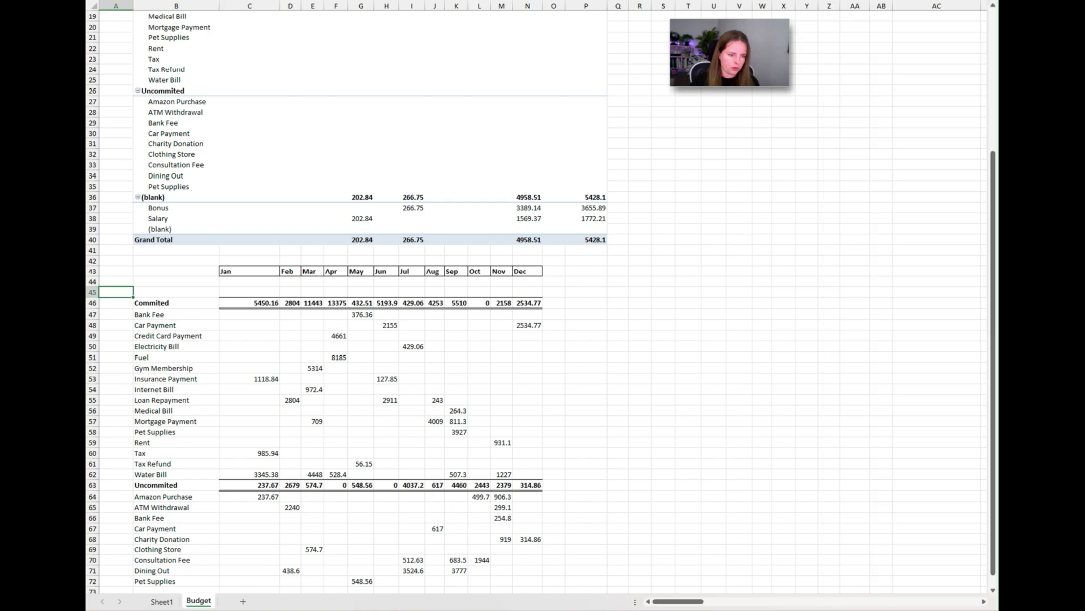
key("ctrl+plus")
key("ctrl+plus")
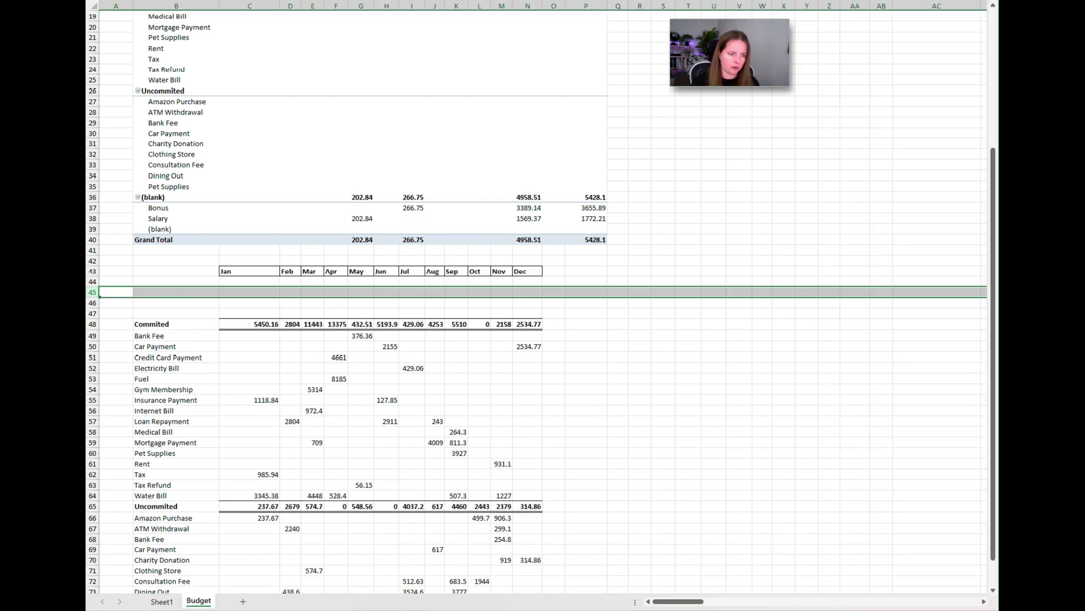
- Copy the PivotTable's blank group with Bonus and Salary, B36:P38, and paste it as values at B44
mouse_move(176, 208)
left_mouse_down()
mouse_move(176, 219)
mouse_move(585, 218)
mouse_move(176, 196)
left_mouse_up()
key("ctrl+c")
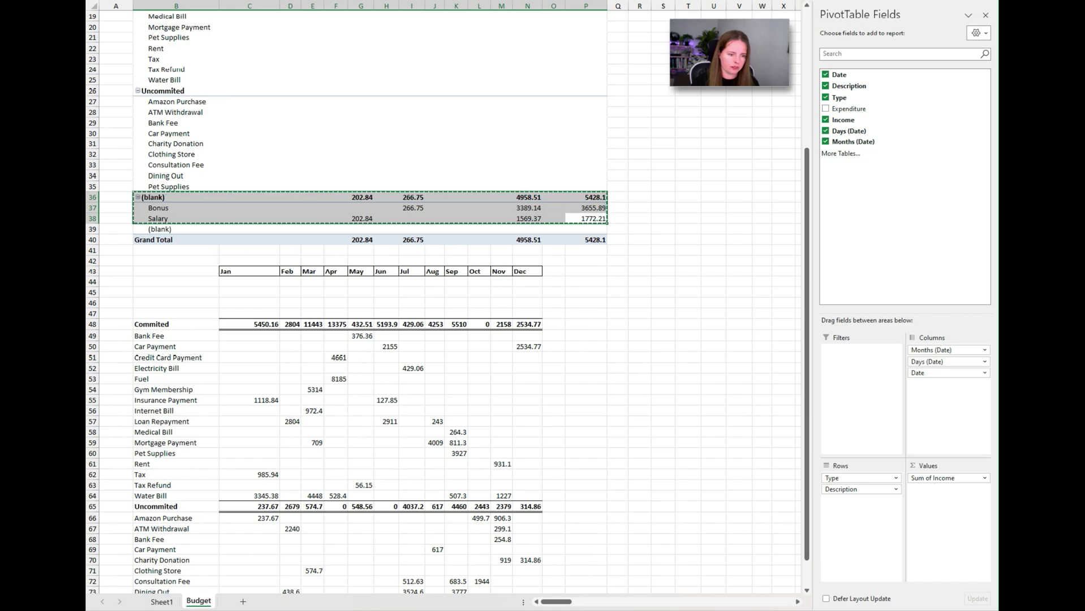
right_click(168, 281)
left_click(208, 8)
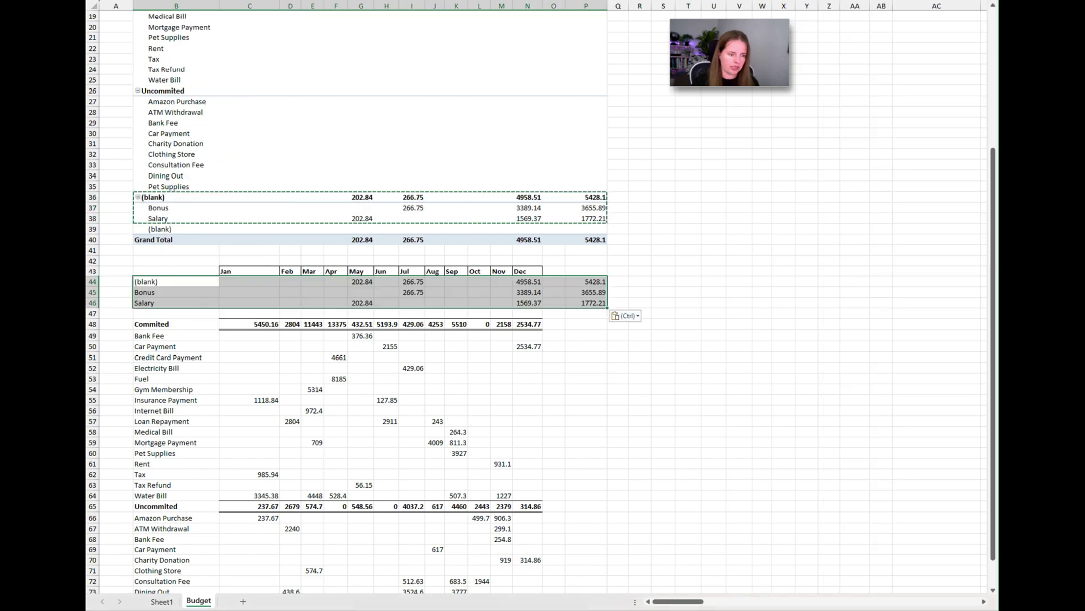
- Rename the B44 label as Total Income and enter a SUM of C45:C46 in C44 for January
left_click(176, 281)
type("Total Income")
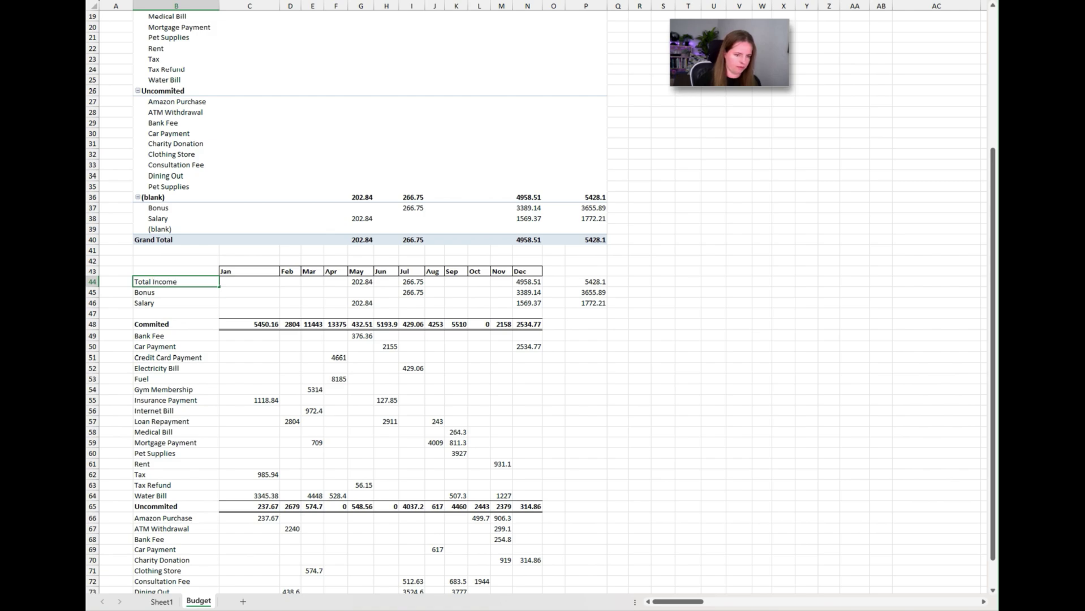
key("Tab")
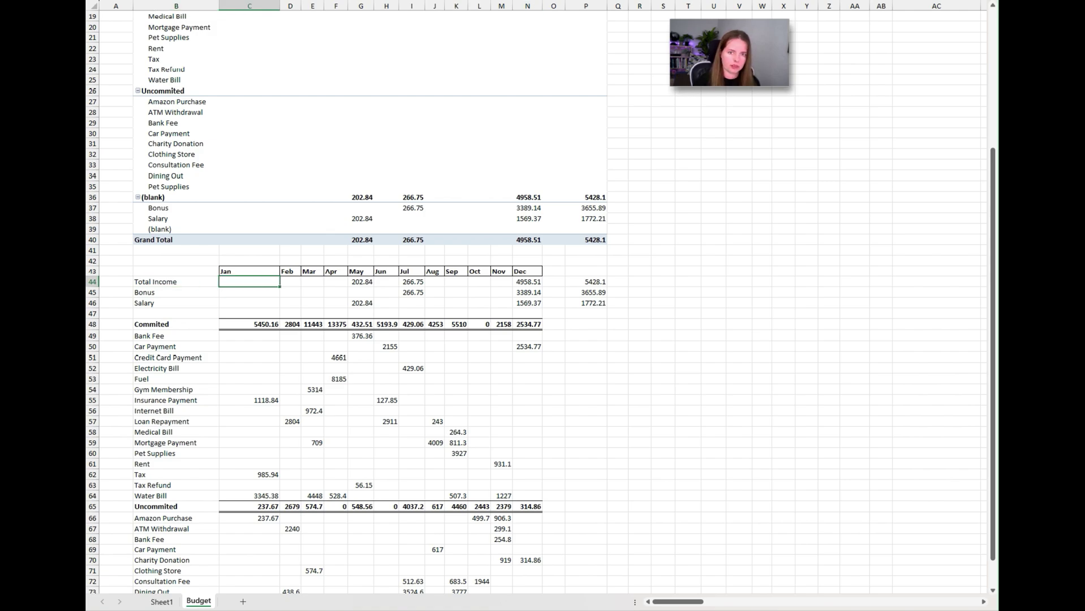
type("=SUM(")
left_click_drag(254, 303, 263, 292)
type(")")
key("ctrl+Return")
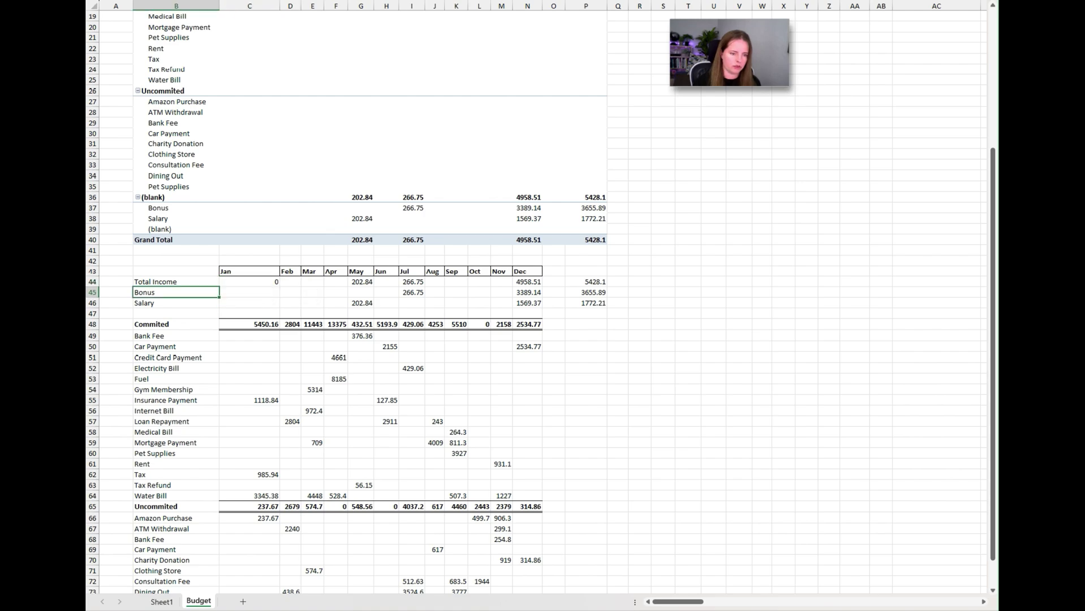
- Fill the Total Income formula across C44:N44 and format the amounts in C44:N75 with thousands separators and two decimals
key("shift+Right")
key("shift+Right")
key("shift+Right")
key("shift+Right")
key("shift+Right")
key("shift+Right")
key("shift+Right")
key("shift+Right")
key("shift+Right")
key("shift+Right")
key("shift+Right")
key("ctrl+r")
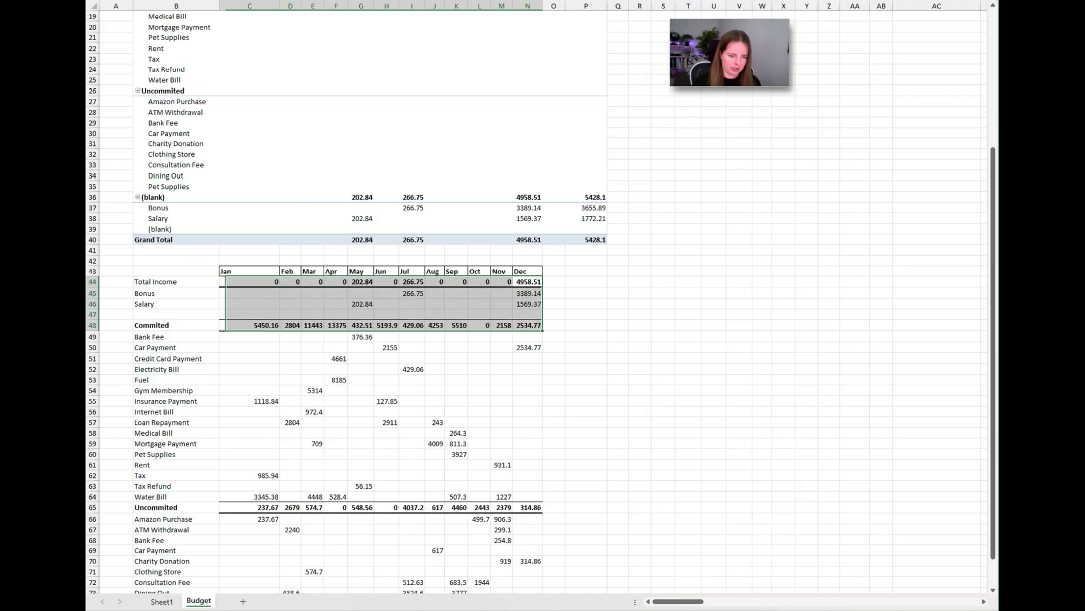
left_click_drag(227, 229, 542, 576)
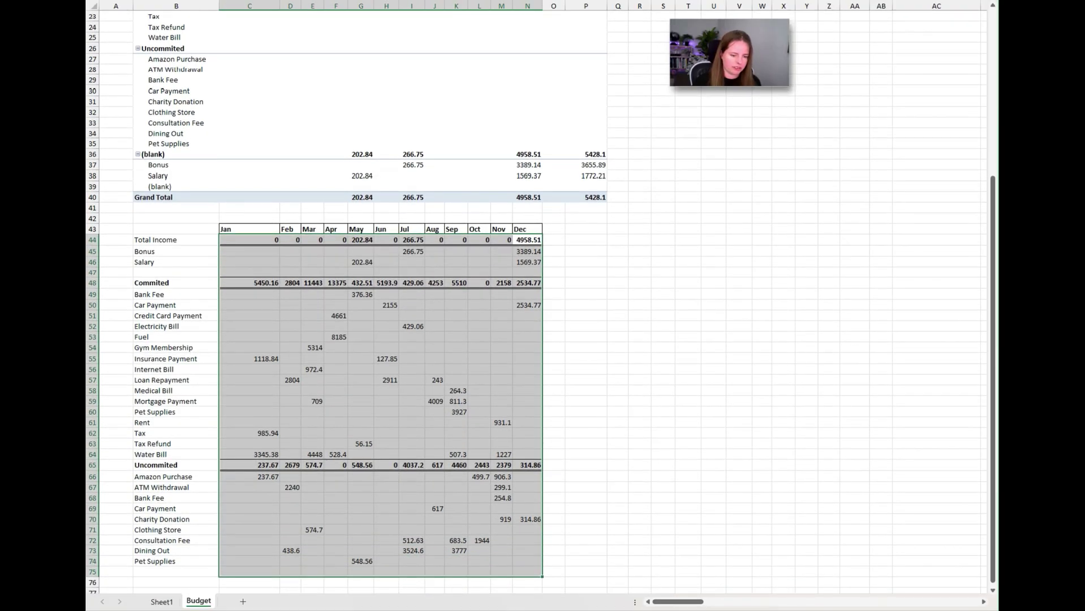
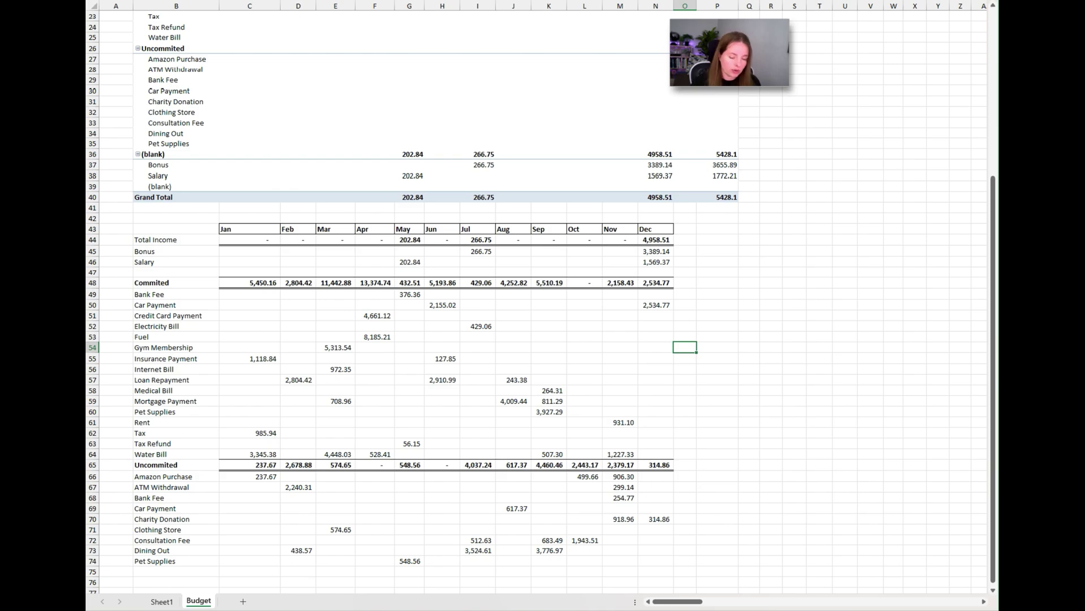
- Shade the Dining Out row in B73:N73 of the Uncommited section with a light aqua fill
left_click_drag(176, 465, 656, 561)
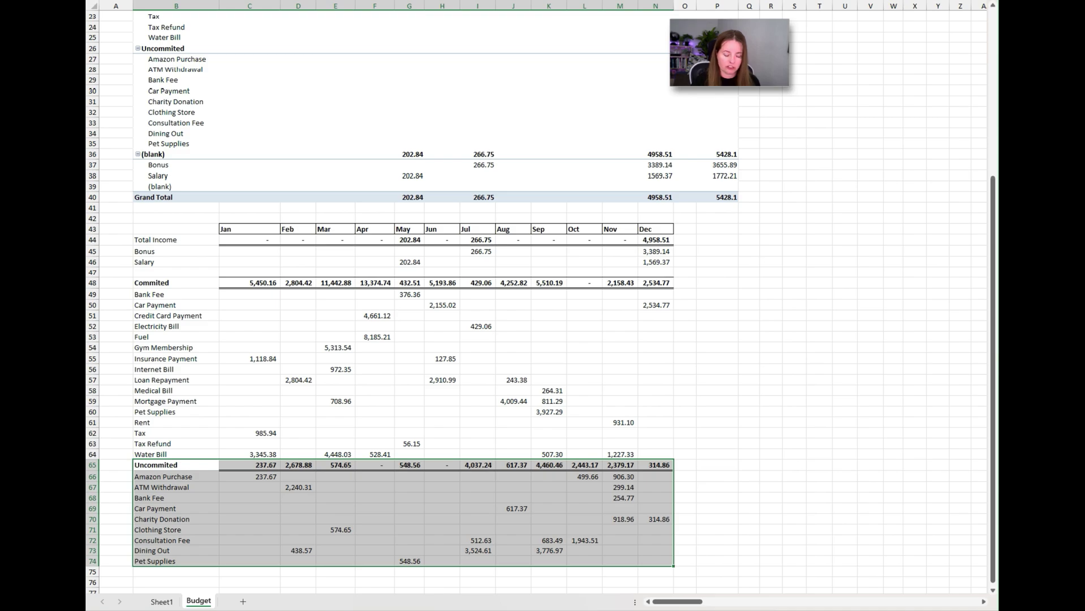
left_click(476, 550)
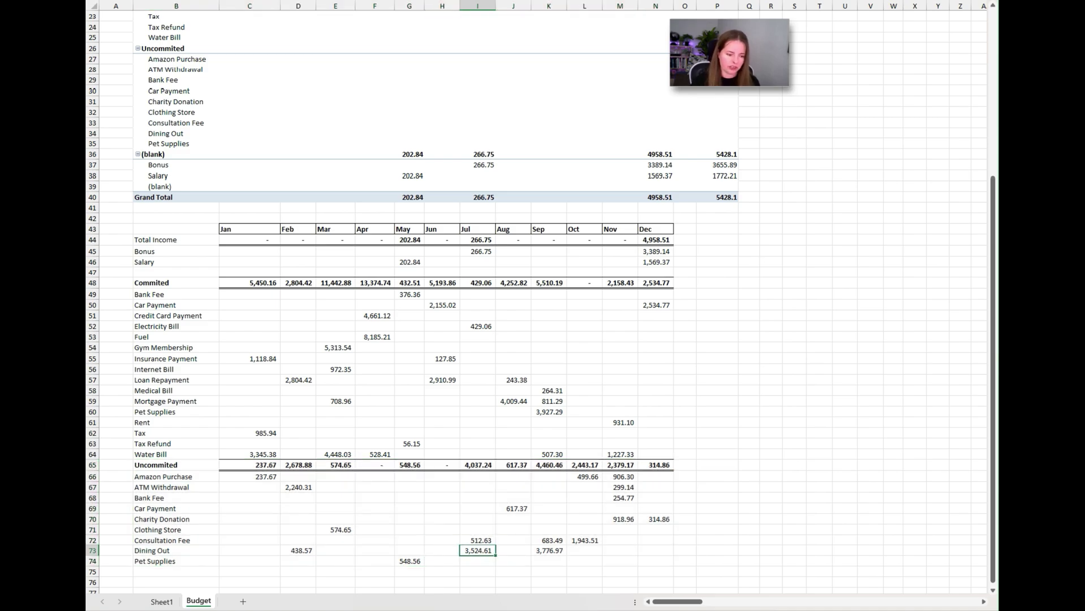
left_click_drag(655, 465, 656, 529)
left_click(176, 519)
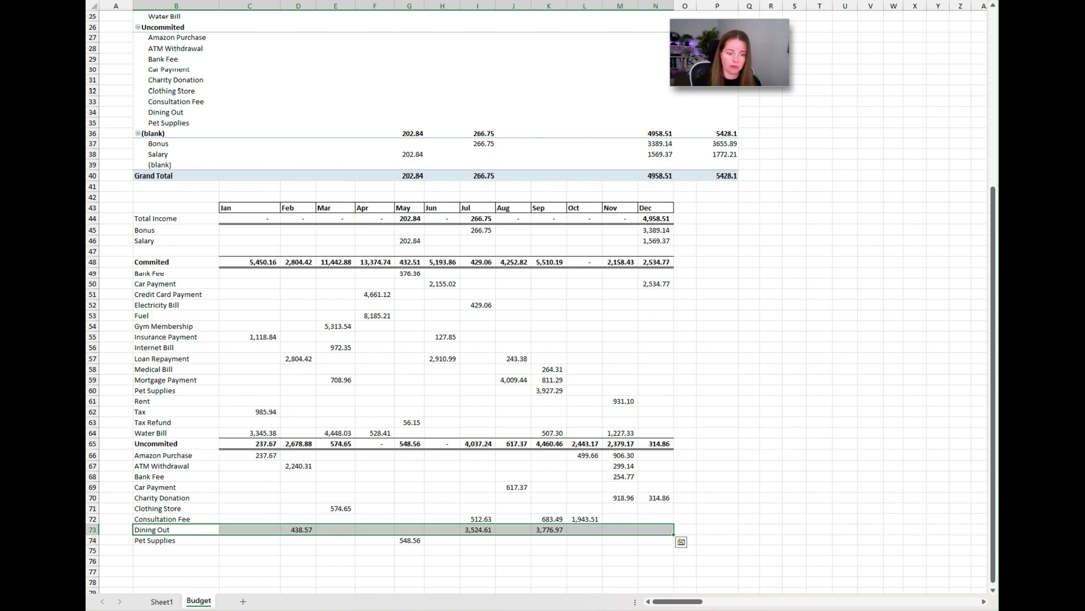
left_click(238, 2)
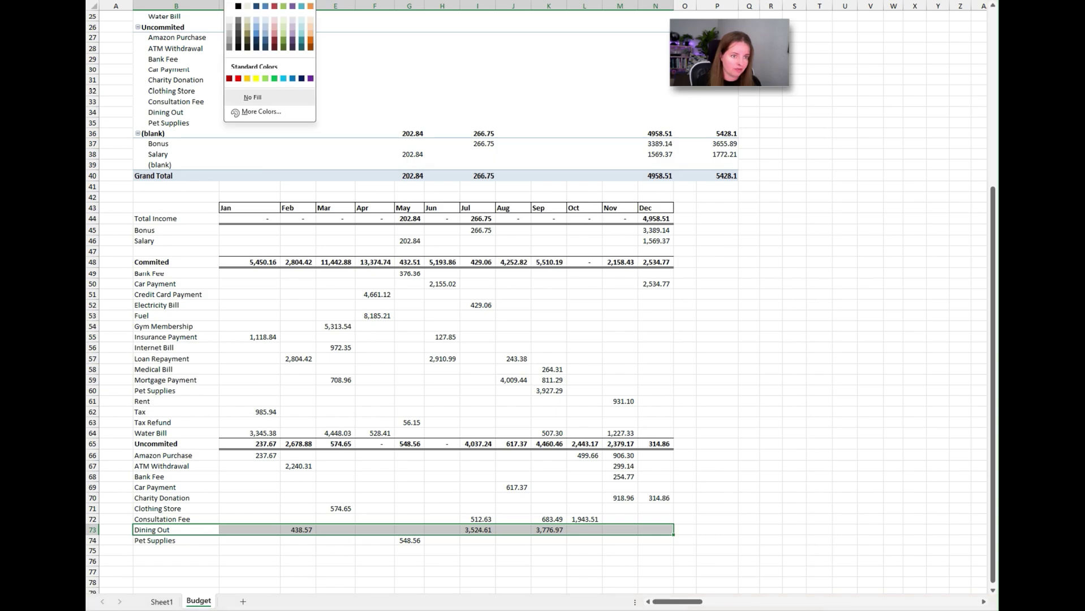
left_click(300, 19)
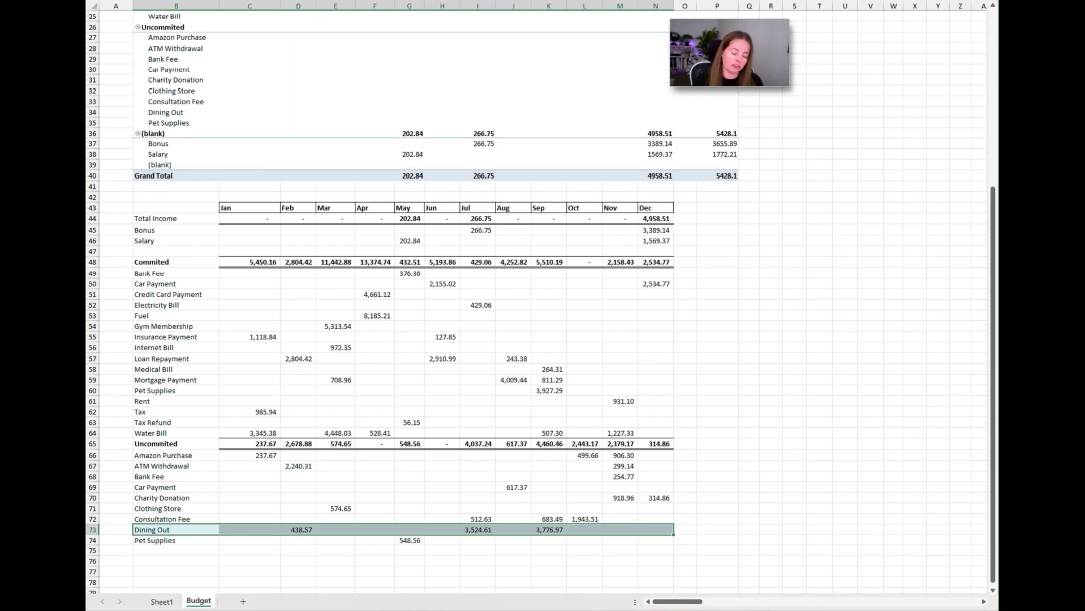
left_click_drag(176, 507, 655, 508)
left_click(655, 508)
left_click_drag(585, 508, 164, 508)
key("shift+Down")
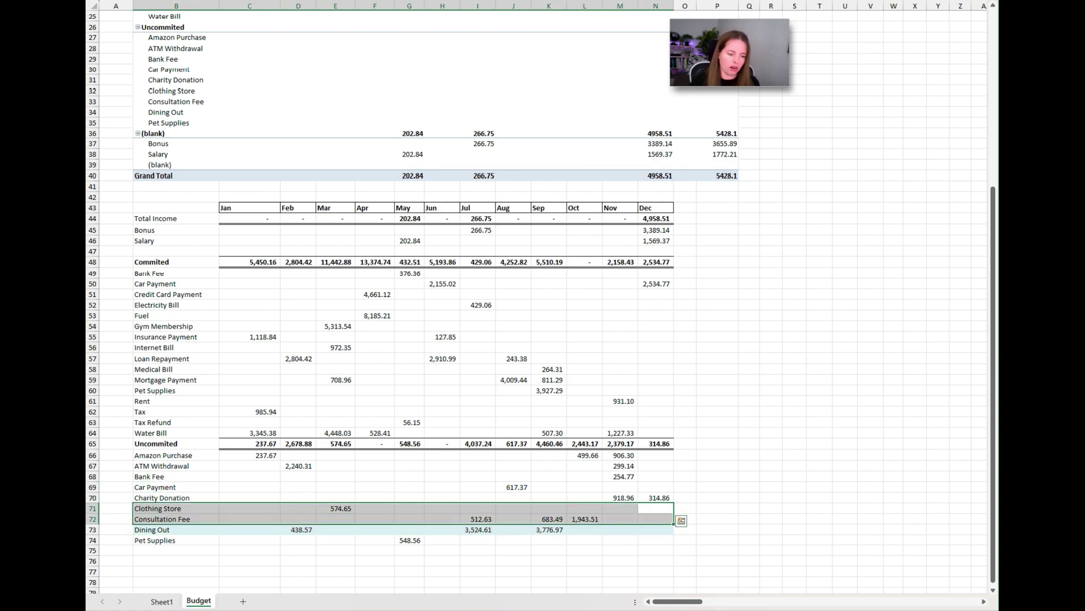
key("shift+Up")
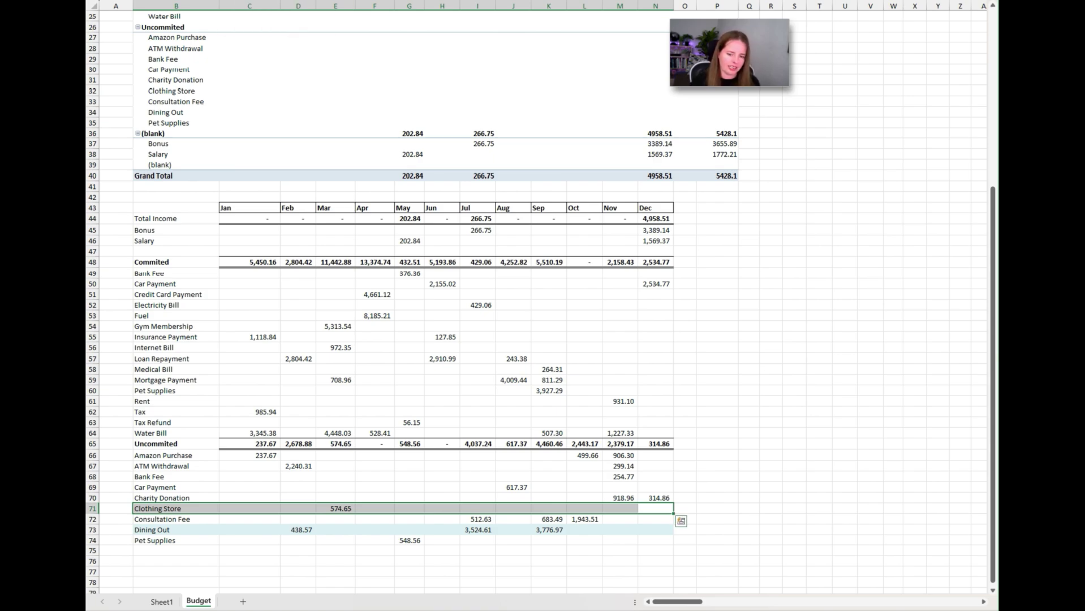
- Shade the Charity Donation row in B70:N70 with the same light aqua fill as the Dining Out row
left_click_drag(655, 497, 176, 499)
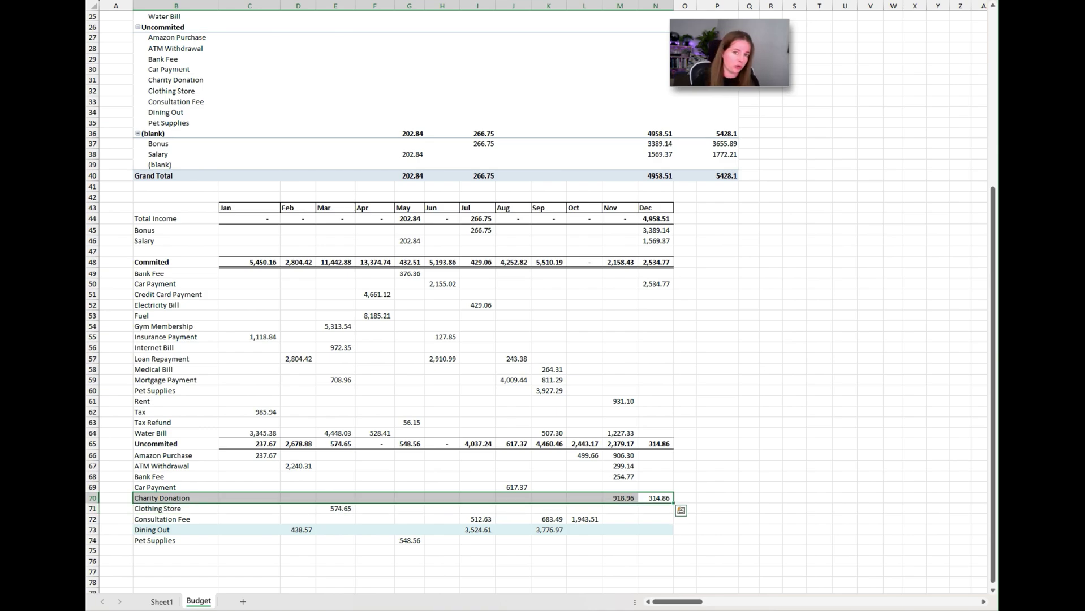
left_click(229, 2)
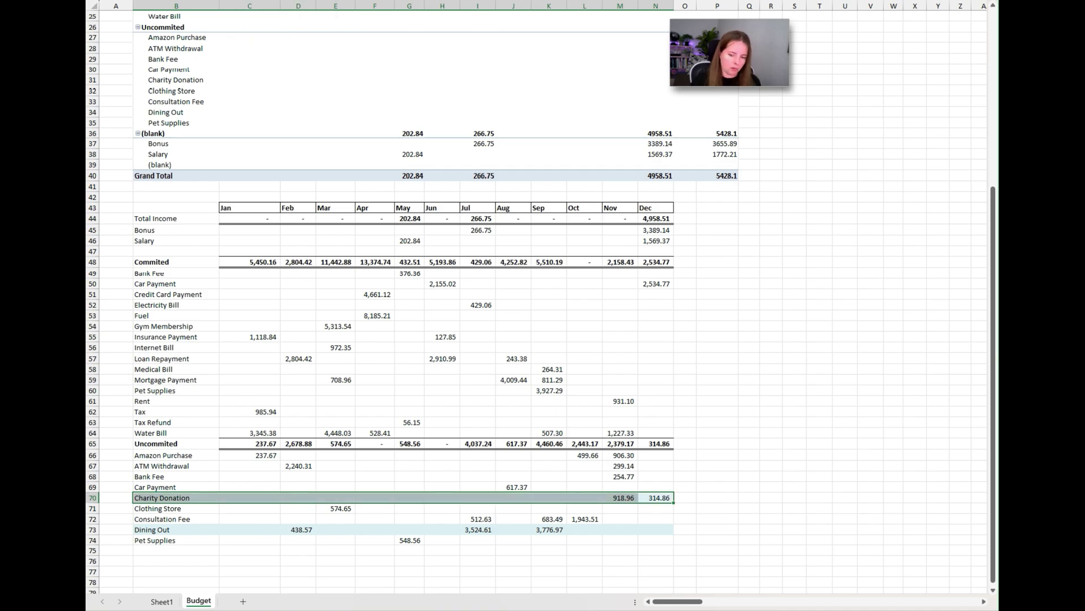
- Shade the Bank Fee row in B68:N68 of the Uncommited section with the same light aqua fill
left_click(176, 476)
left_click_drag(176, 476, 656, 476)
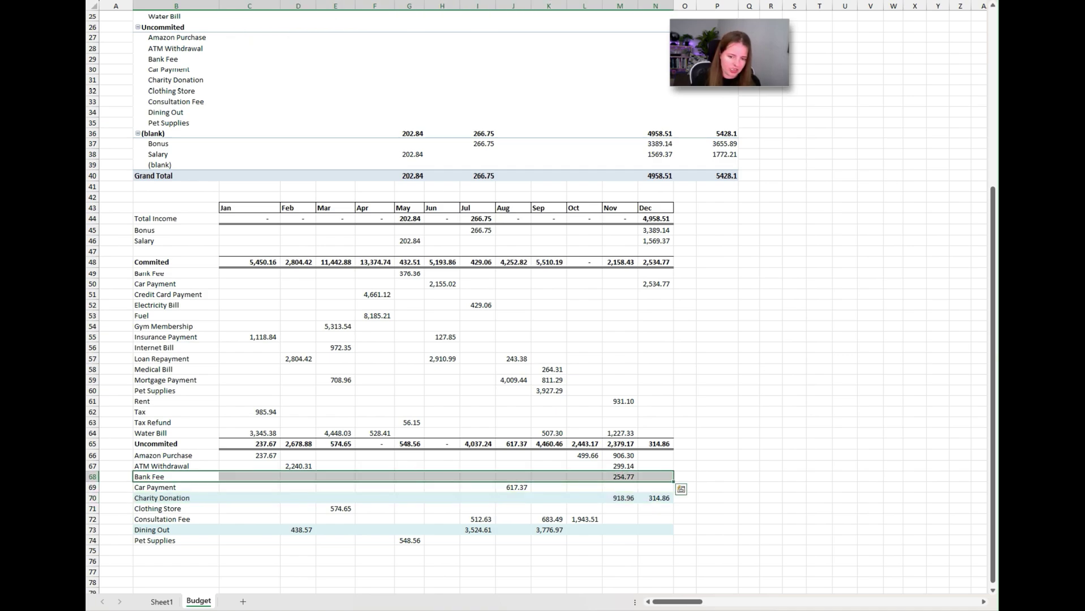
mouse_move(176, 476)
left_mouse_down()
mouse_move(655, 466)
mouse_move(655, 476)
mouse_move(176, 476)
left_mouse_up()
left_click(654, 476)
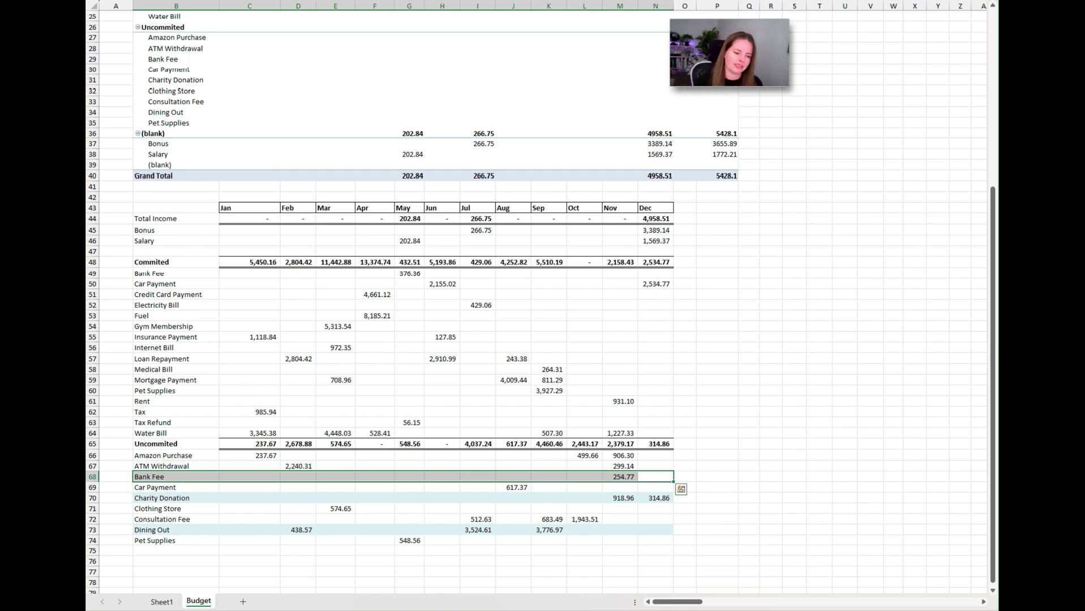
key("F4")
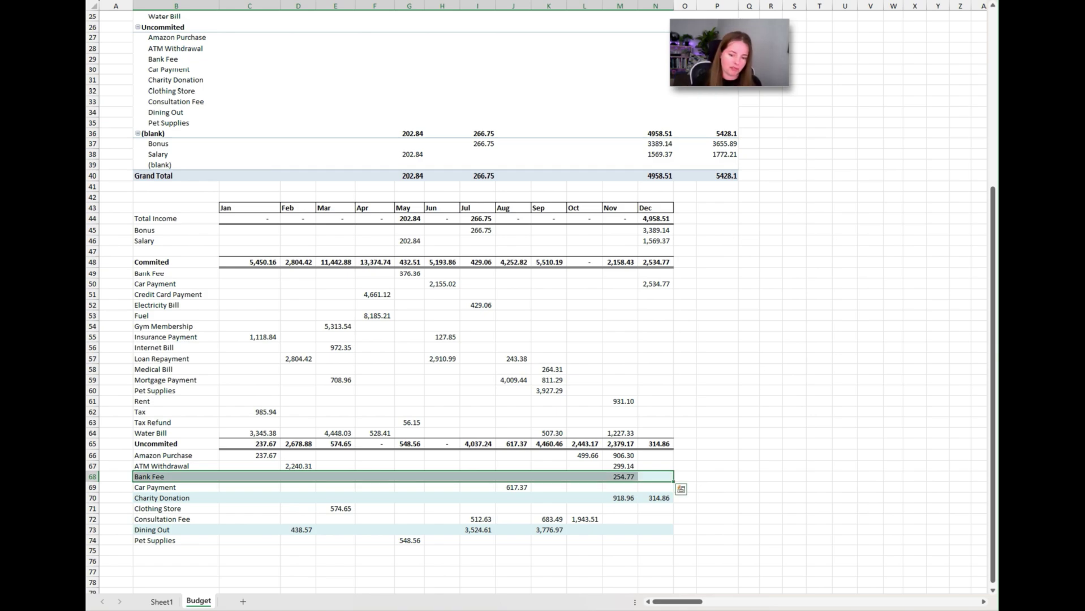
- Shade the Amazon Purchase row B66:N66 and the Consultation Fee row B72:N72 with the same light aqua fill
left_click_drag(153, 455, 656, 455)
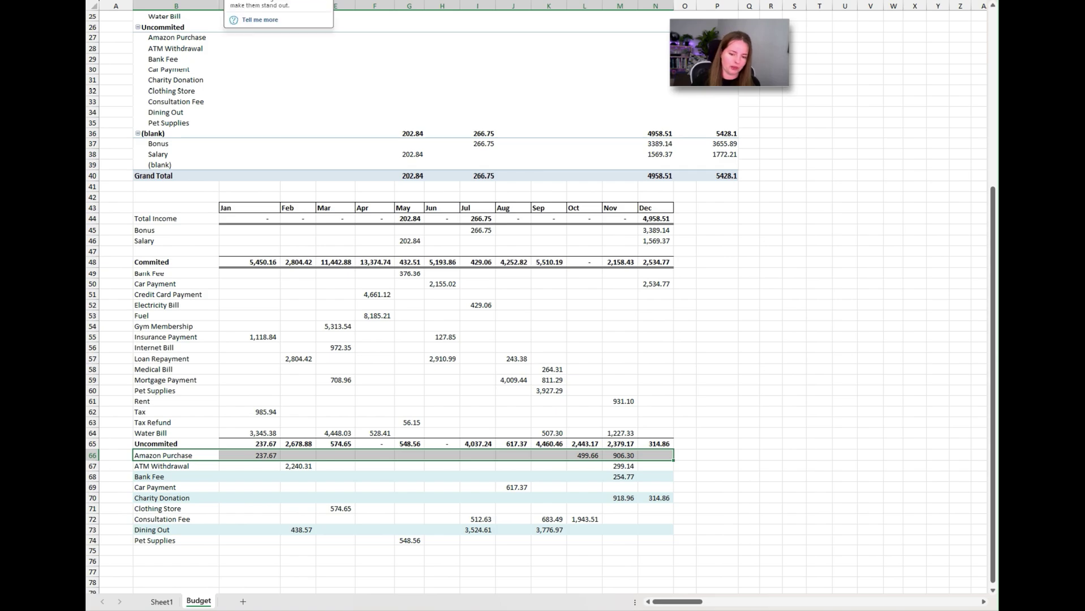
key("F4")
left_click_drag(175, 518, 655, 519)
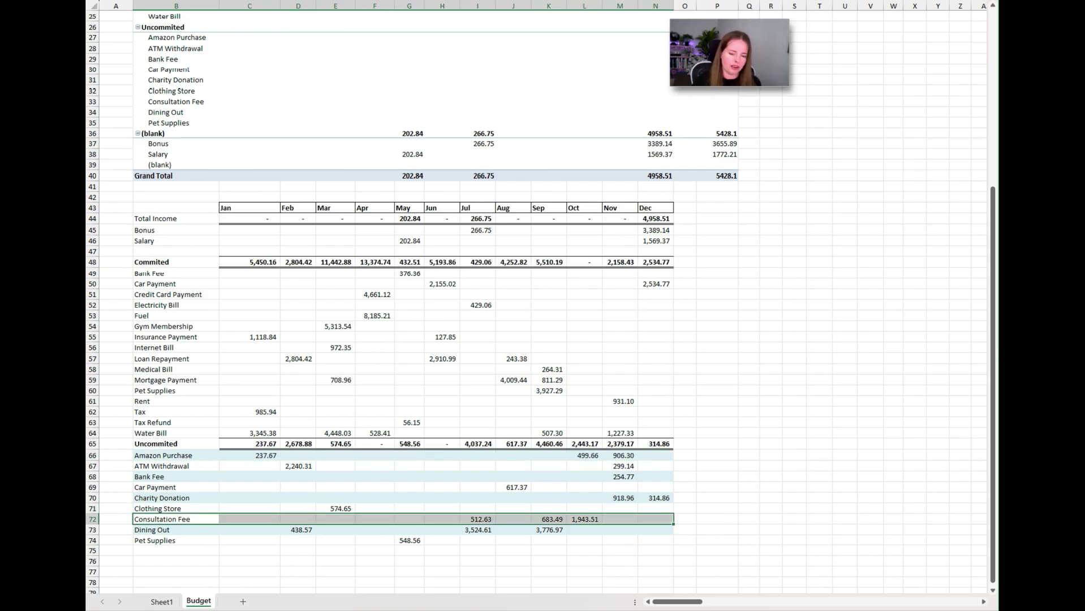
mouse_move(175, 518)
left_mouse_down()
mouse_move(685, 518)
mouse_move(175, 518)
left_mouse_up()
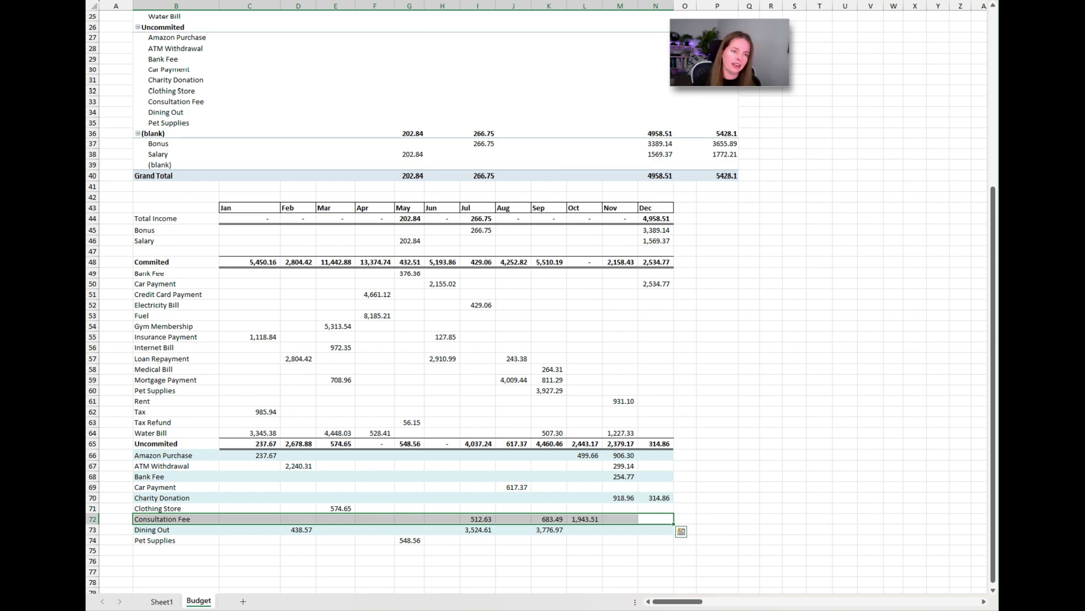
key("F4")
left_click(249, 465)
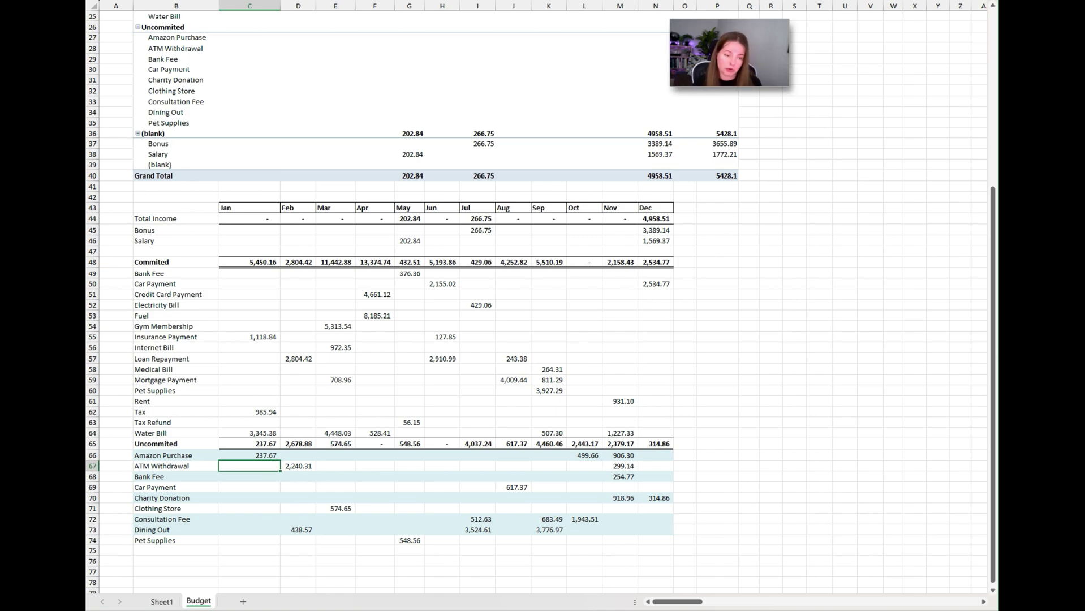
- Copy the December column N43:N73 to P43 and rename the copy's header as Next Month
left_click_drag(655, 208, 655, 529)
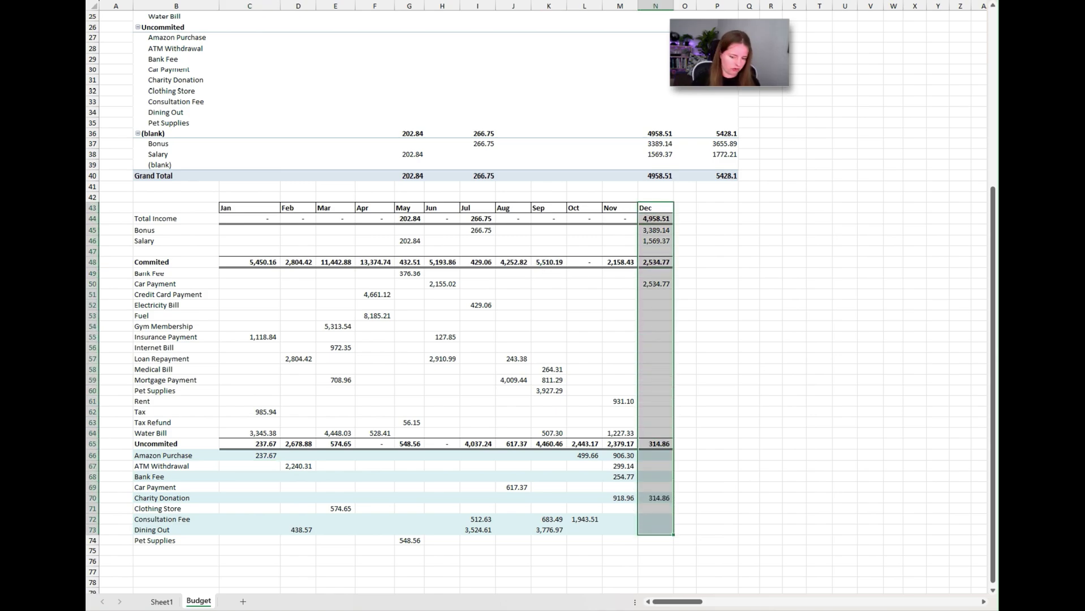
key("ctrl+c")
left_click(716, 207)
key("ctrl+v")
left_click(716, 207)
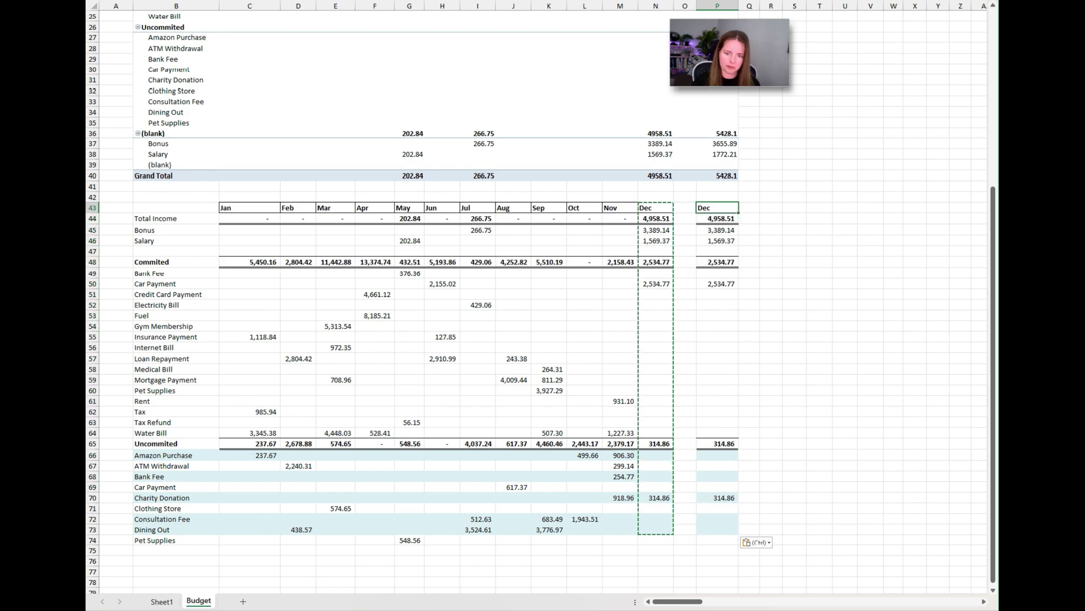
type("Next Month")
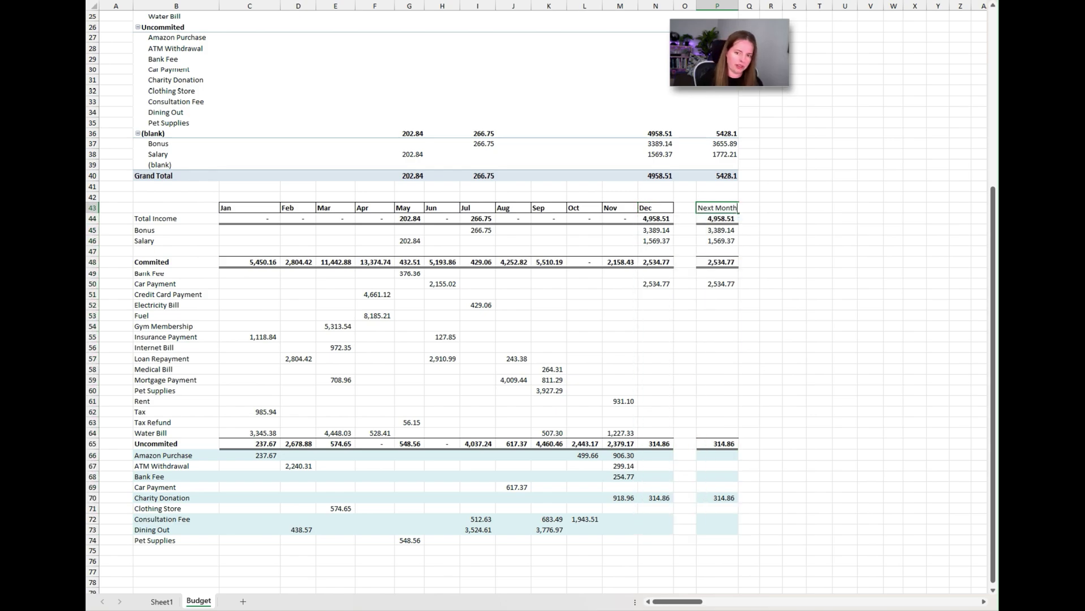
key("Return")
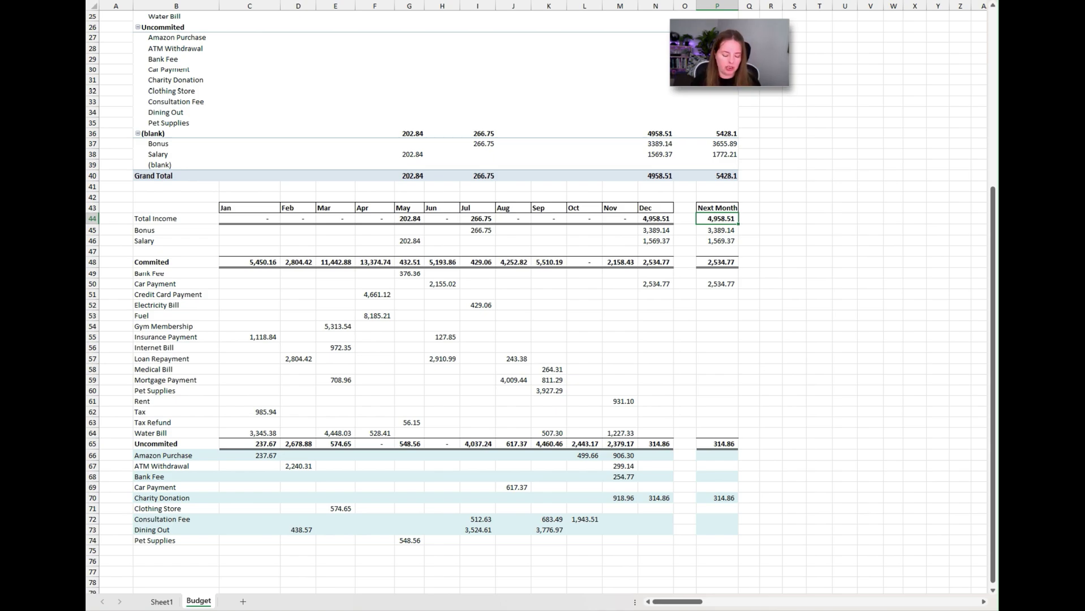
- Enter =SUM(C44:N44)/12 in P44 as the Next Month average of Total Income
type("=")
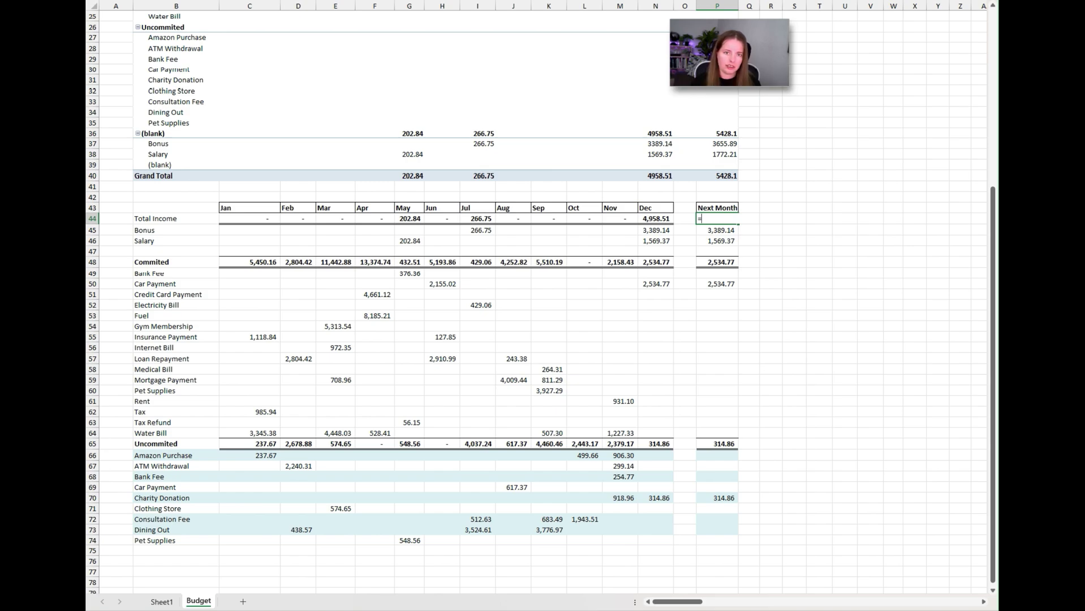
key("Escape")
key("alt+=")
left_click_drag(250, 219, 660, 221)
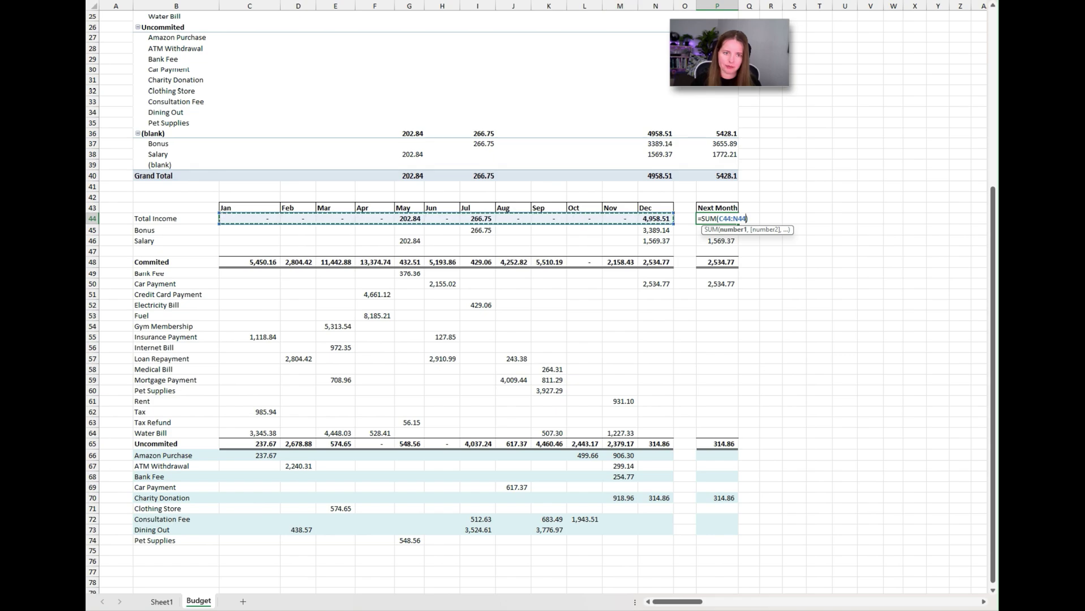
type(")/12")
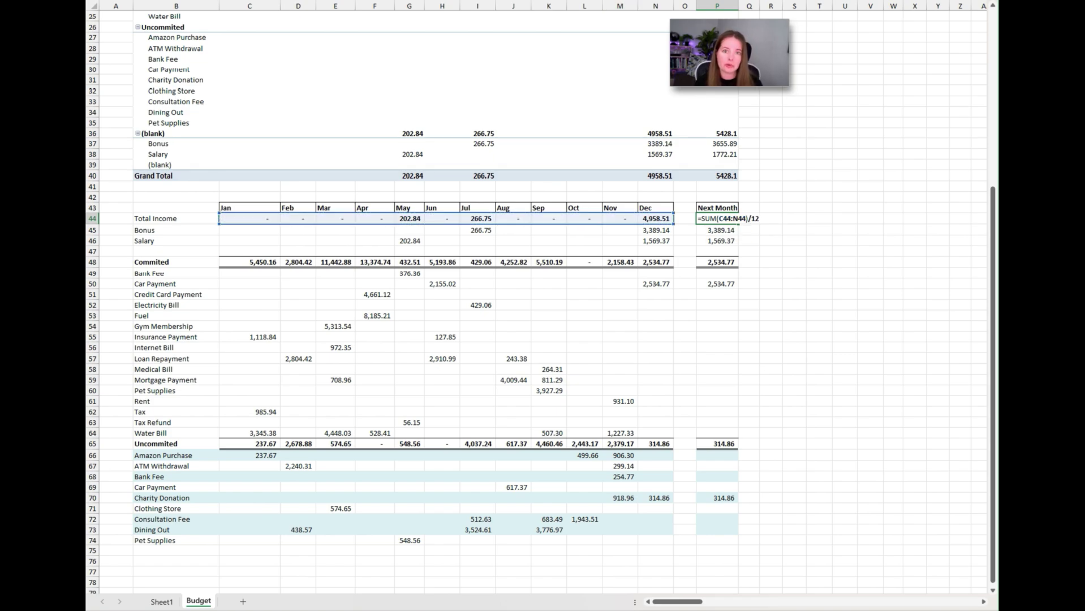
key("Return")
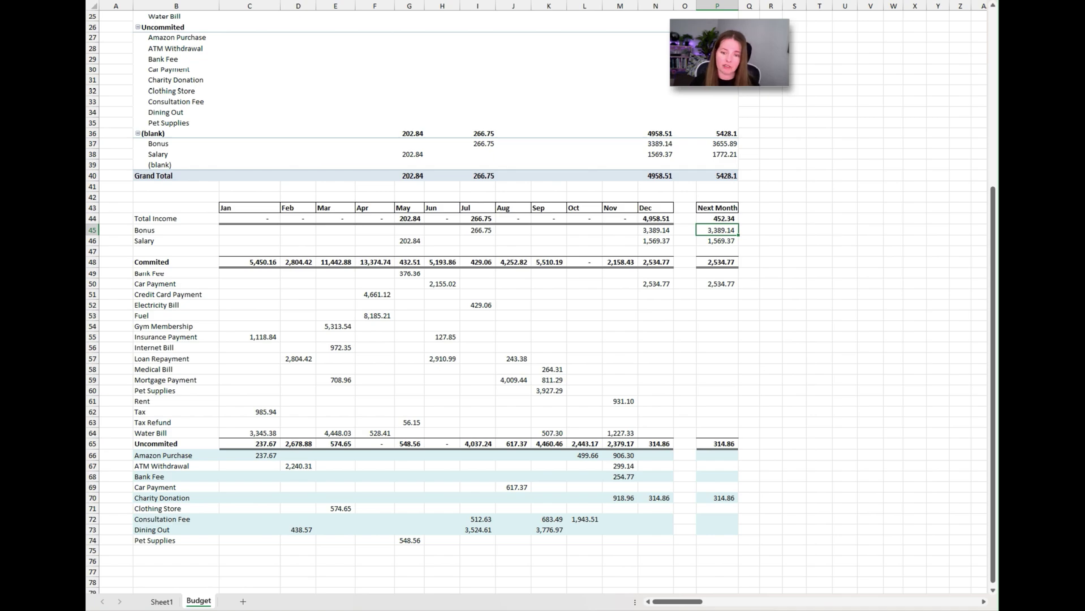
- Copy the averaging formula from P44 to P45:P46, P48 and P50:P73 in the Next Month column
left_click(716, 218)
key("ctrl+c")
left_click_drag(716, 230, 716, 532)
key("ctrl+v")
left_click(716, 262)
key("ctrl+v")
key("ctrl+v")
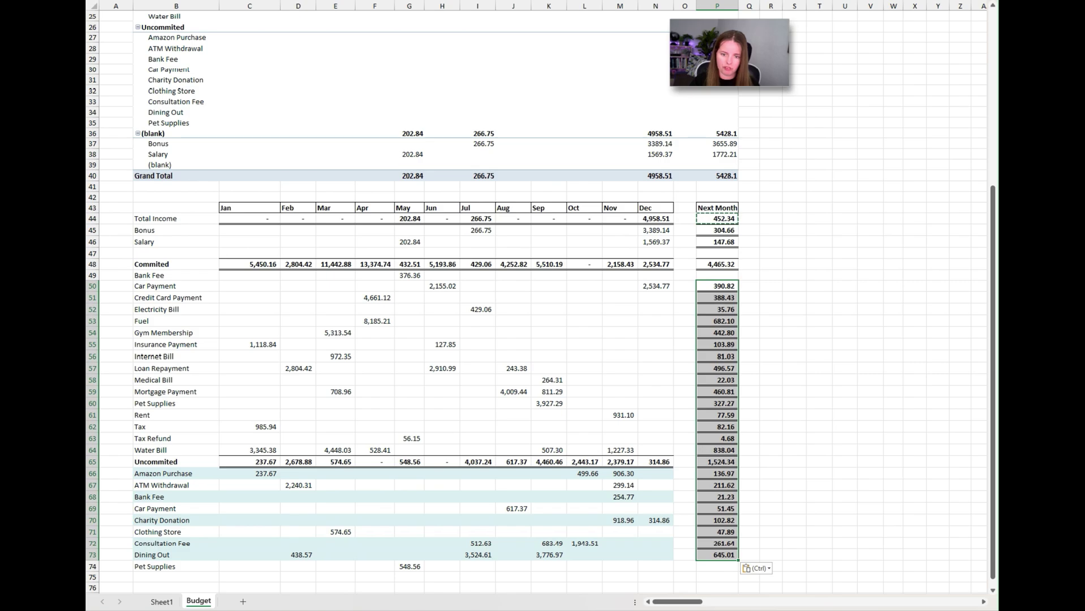
- Apply only the formatting of the December cells N44:N73 to the Next Month cells P44:P73
left_click_drag(655, 218, 655, 531)
key("shift+Down")
key("shift+Down")
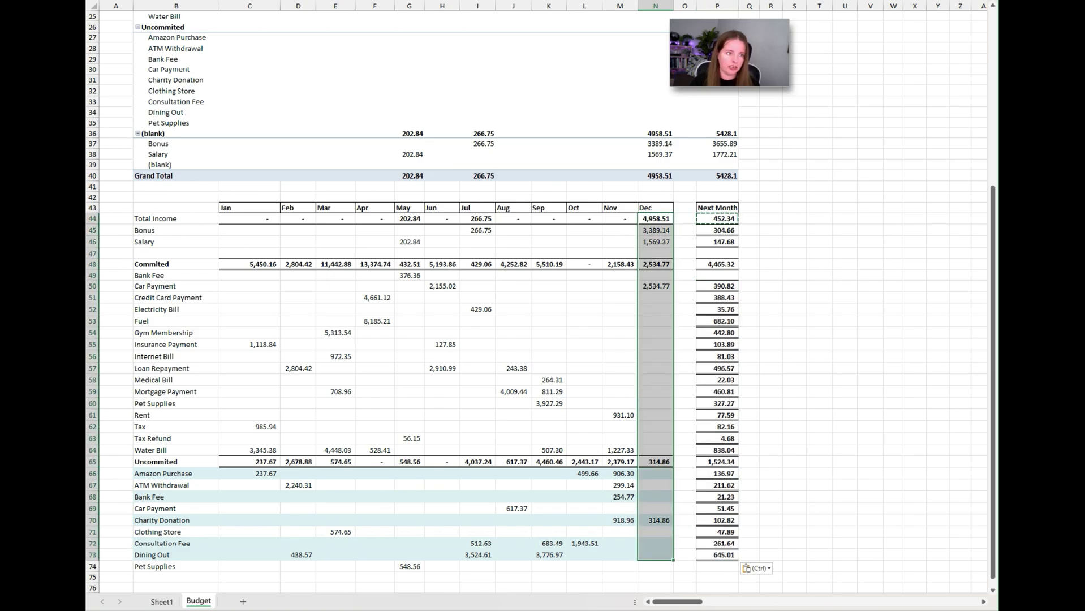
key("ctrl+c")
left_click_drag(716, 218, 716, 555)
key("ctrl+v")
left_click(748, 411)
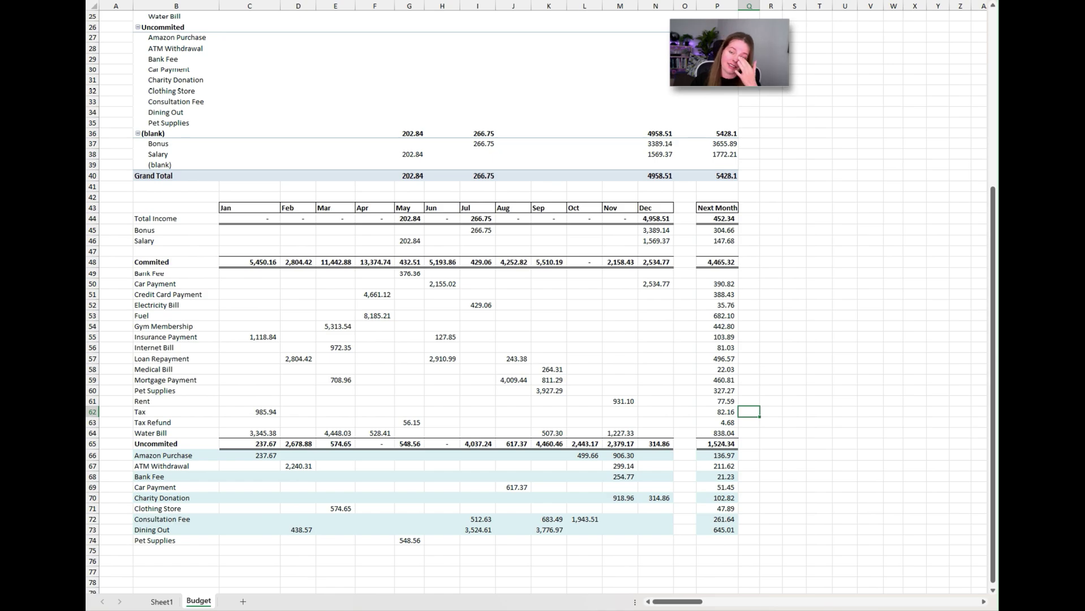